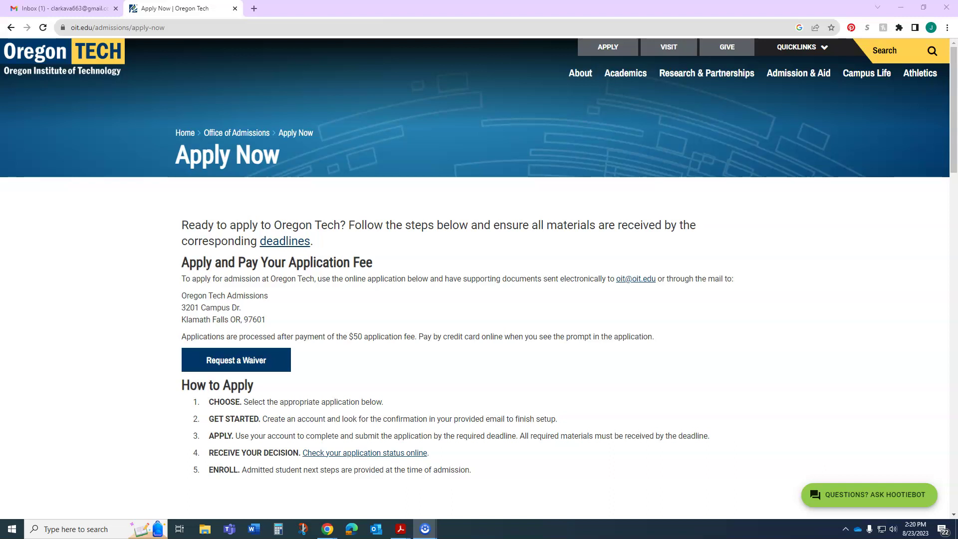
Step: Scroll down the Oregon Tech page to reach the application options
scroll(493, 350, down, 6)
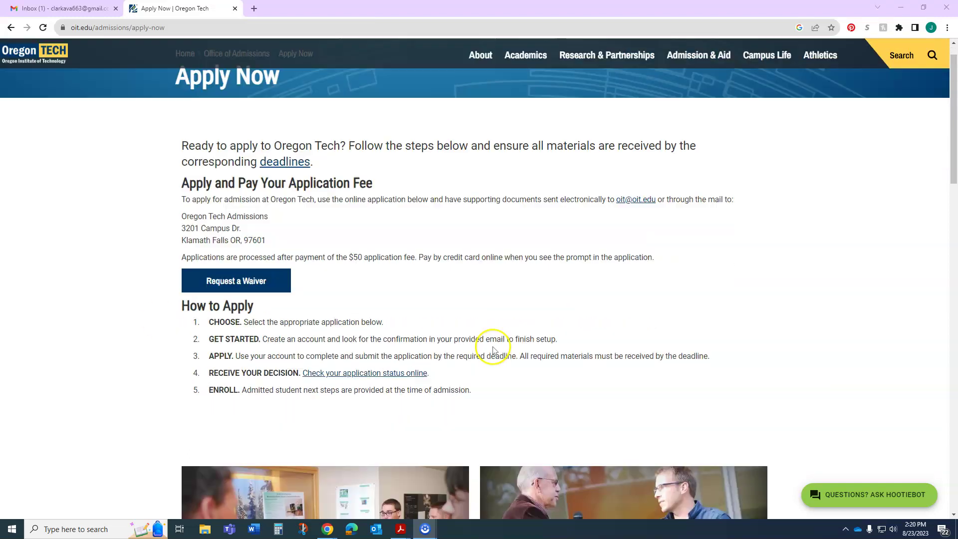
scroll(493, 350, down, 4)
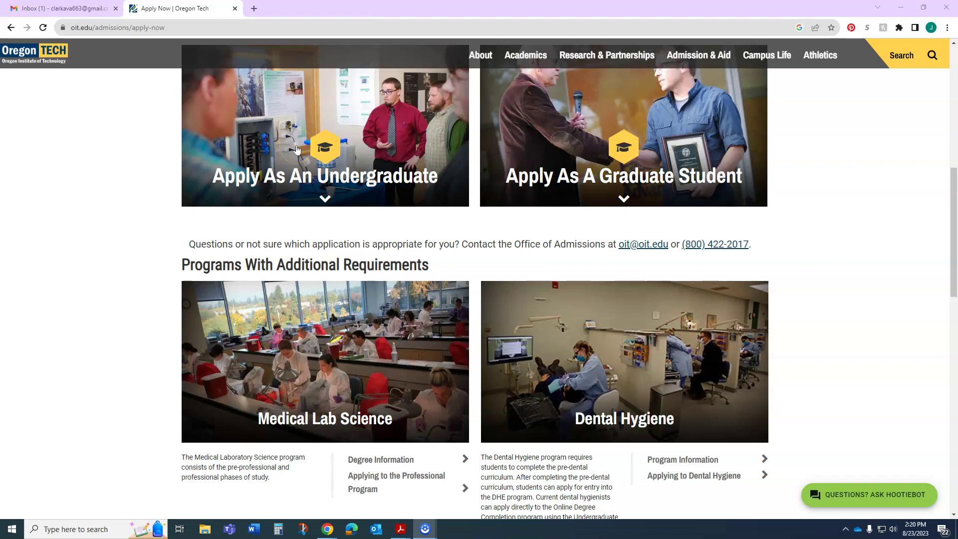
click(669, 164)
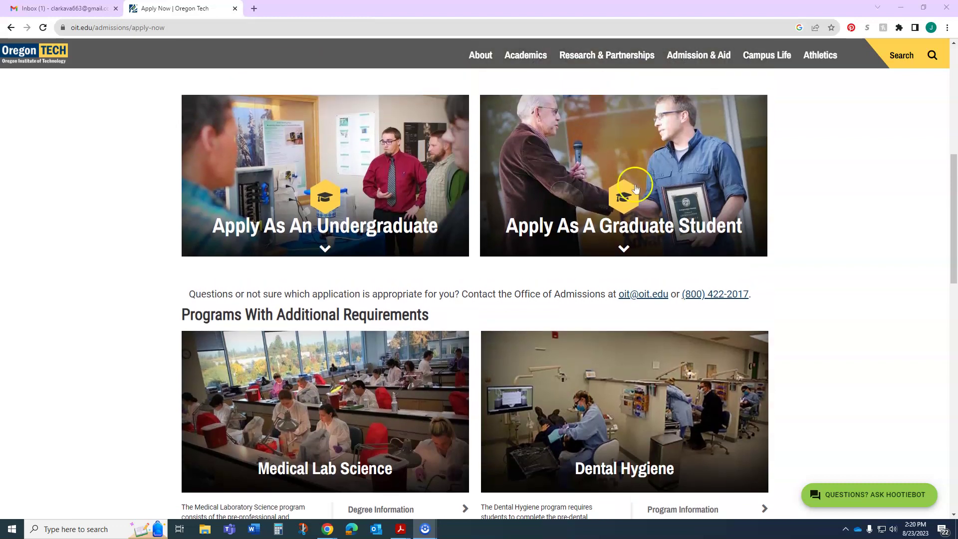
Step: Show the undergraduate application types and expand the First Year details
scroll(439, 434, down, 3)
scroll(622, 478, down, 2)
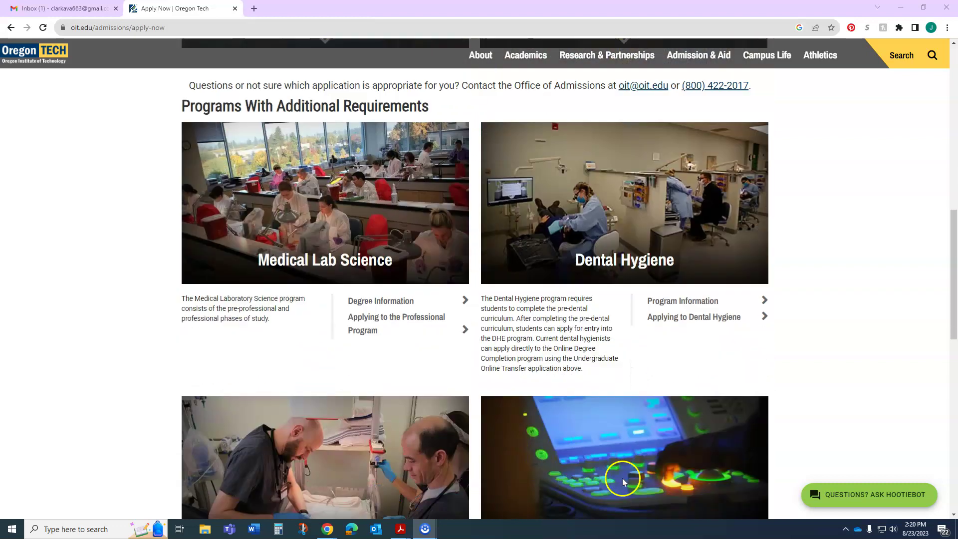
scroll(546, 391, up, 5)
scroll(543, 387, up, 2)
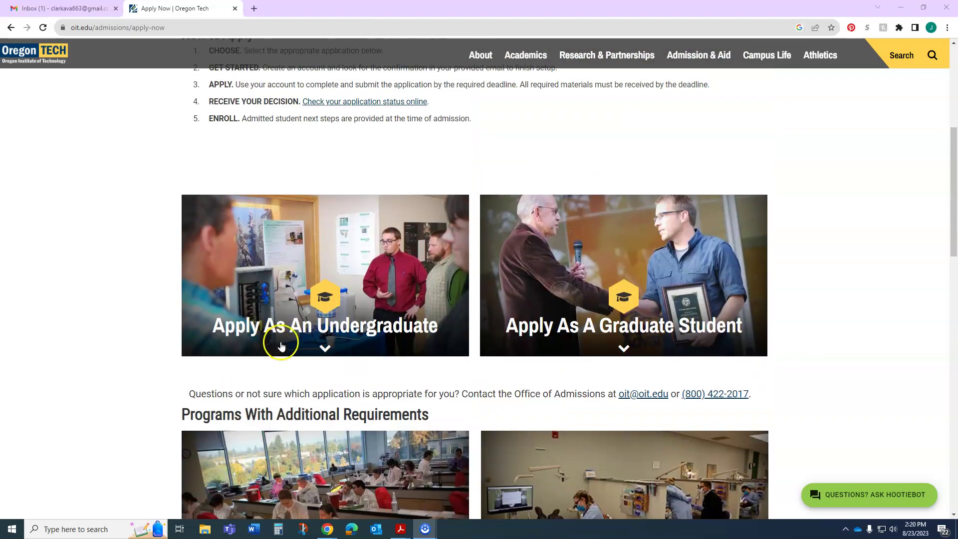
click(316, 330)
click(303, 395)
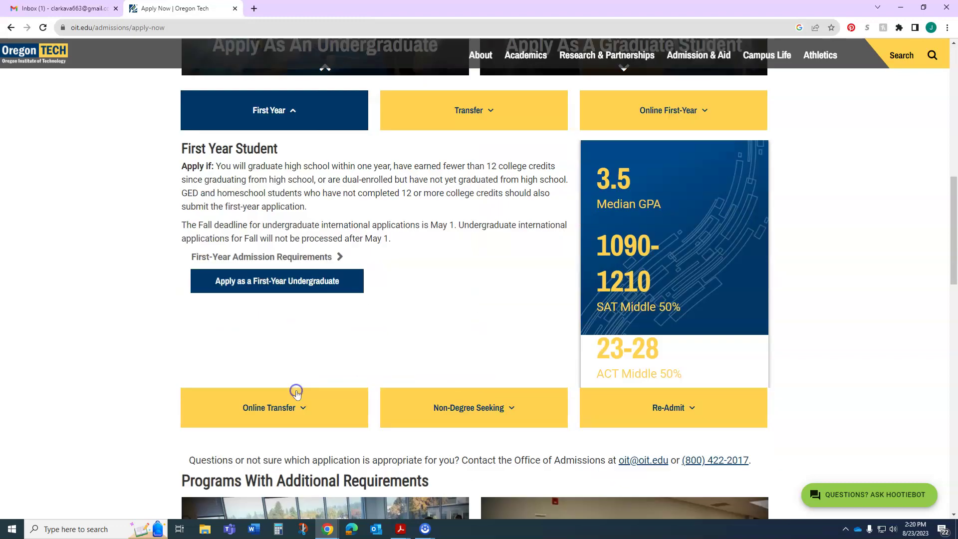
Step: Start a first-year application account, entering the applicant's e-mail and first name
click(306, 261)
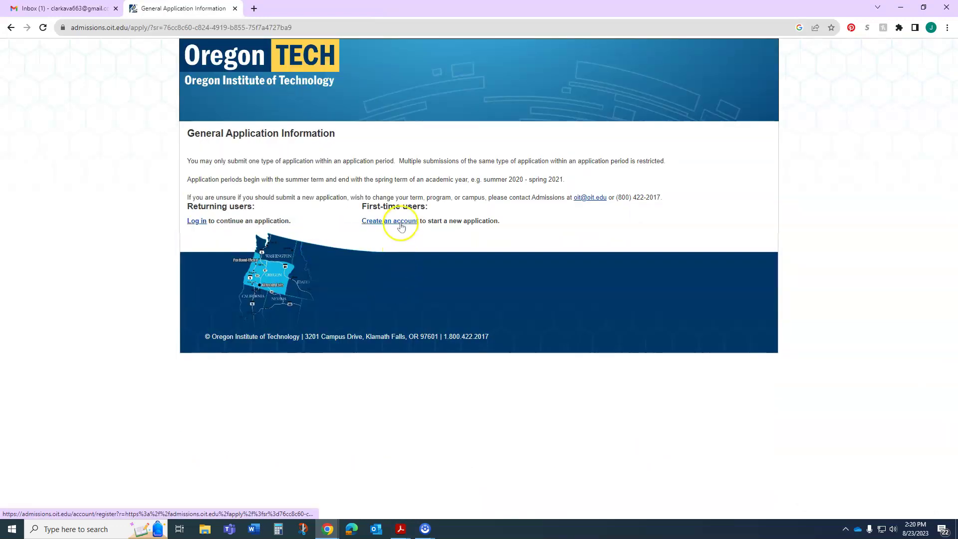
click(398, 221)
click(318, 166)
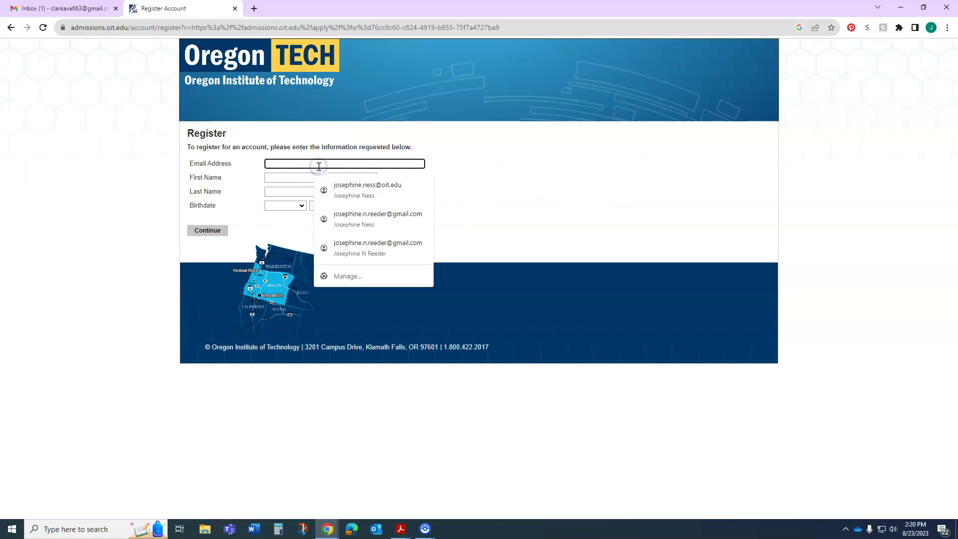
click(294, 164)
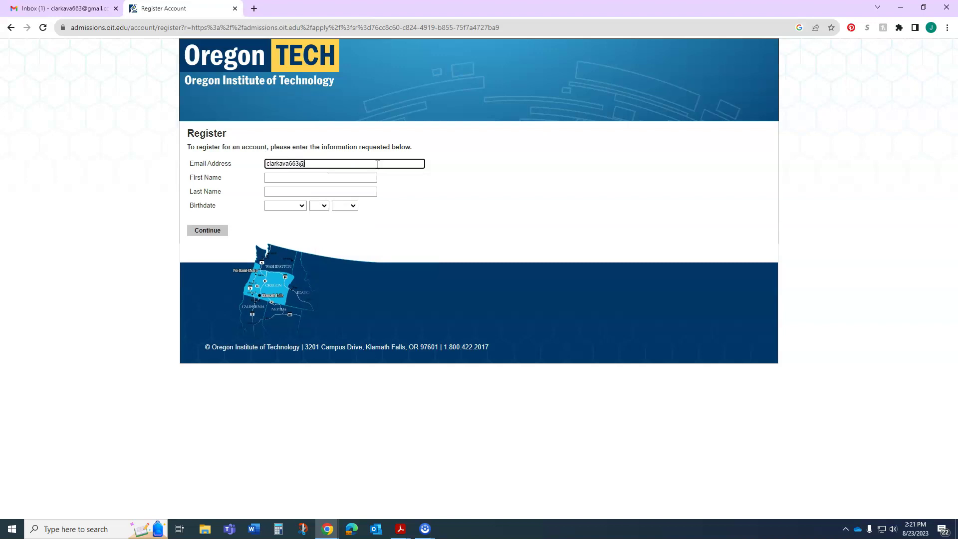
key(Tab)
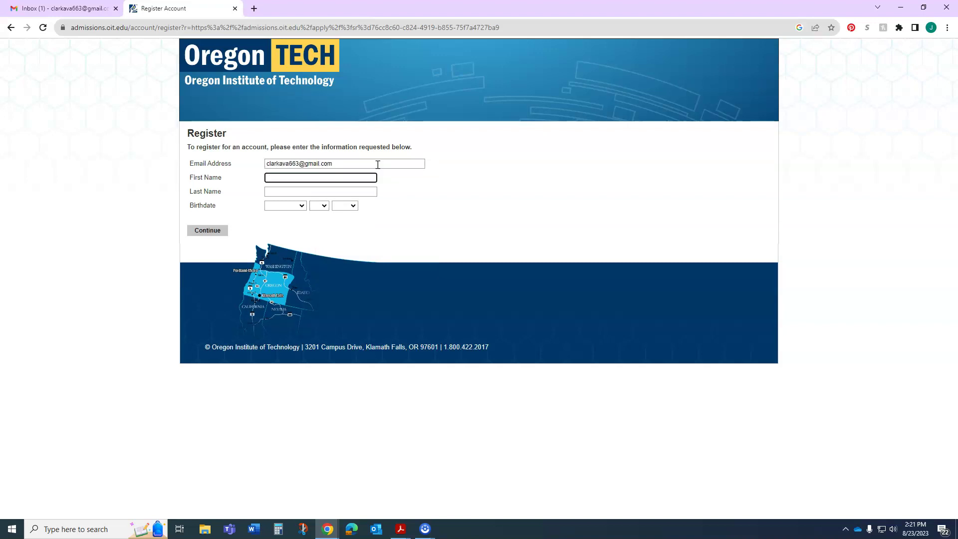
text(Ava)
key(Tab)
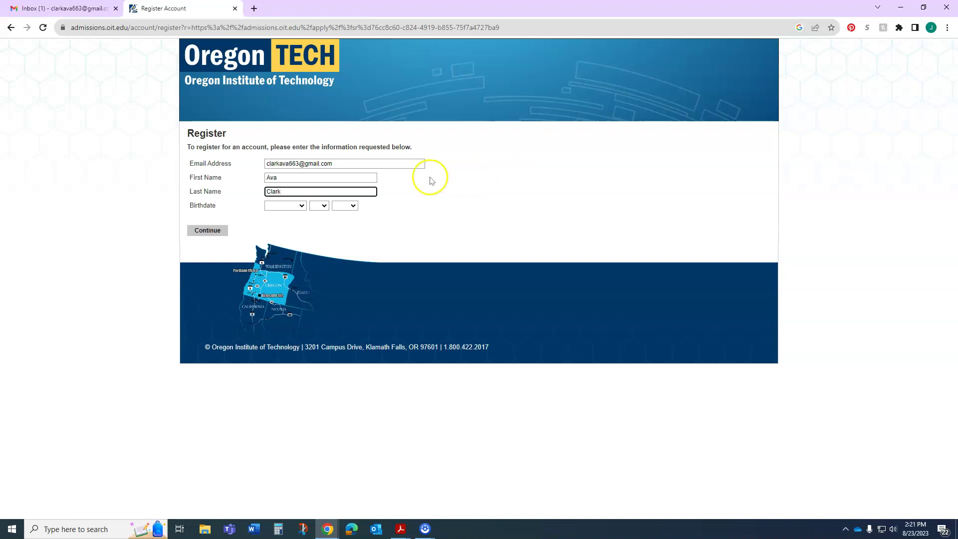
Step: Choose the applicant's birth month, day and year, then submit the registration
click(301, 205)
click(275, 298)
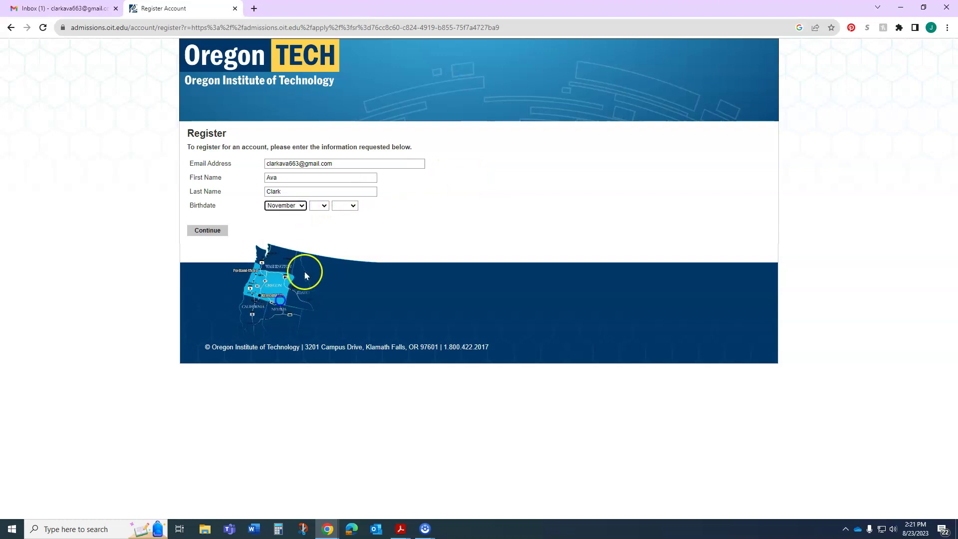
click(319, 205)
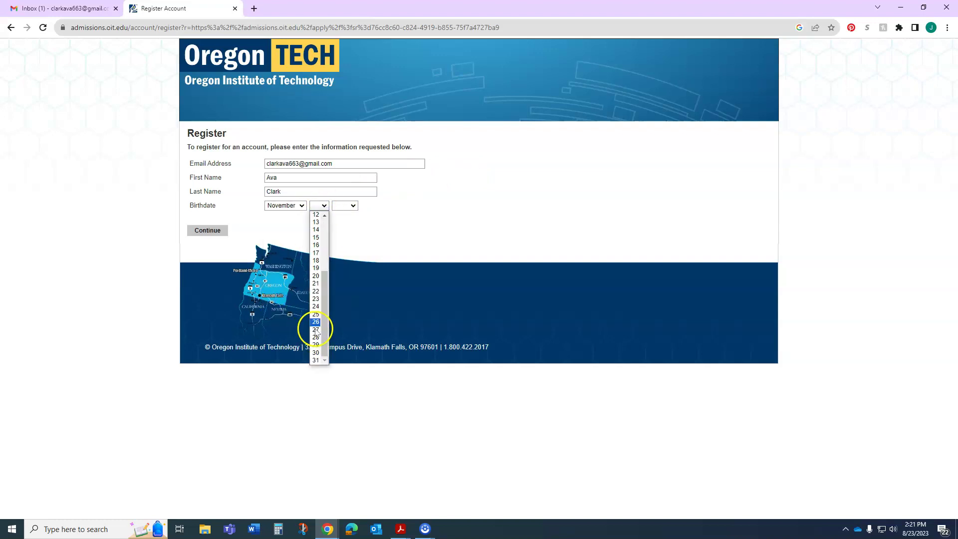
scroll(320, 260, down, 4)
click(316, 275)
click(350, 206)
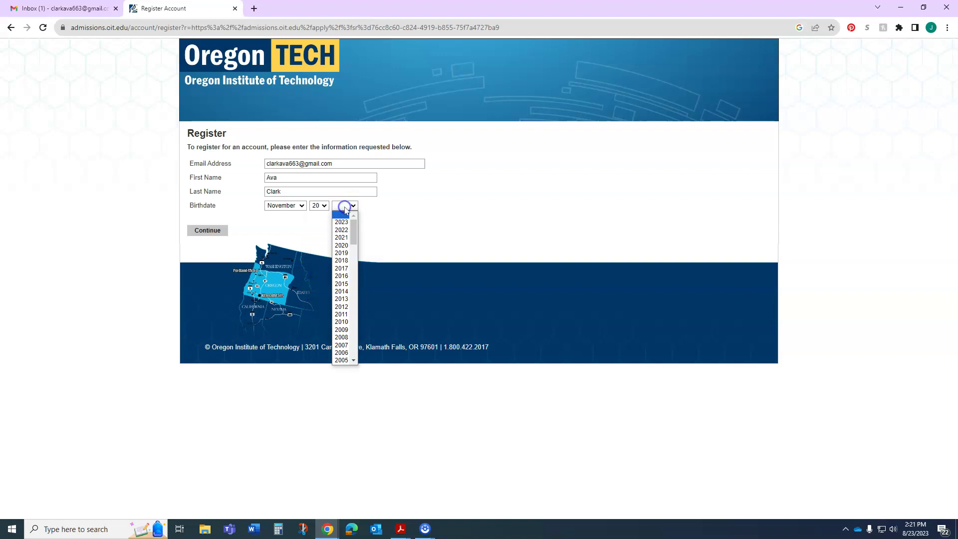
scroll(338, 263, down, 4)
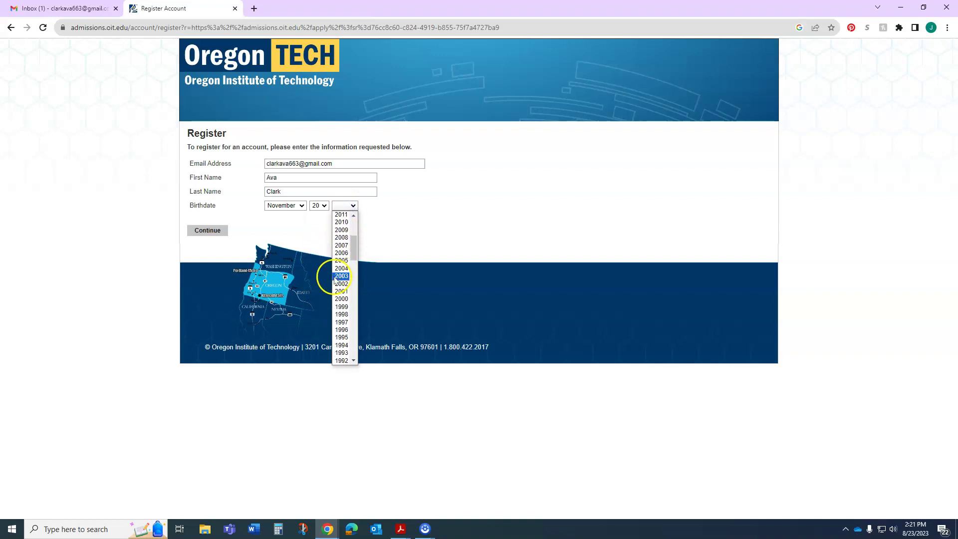
click(344, 261)
click(210, 230)
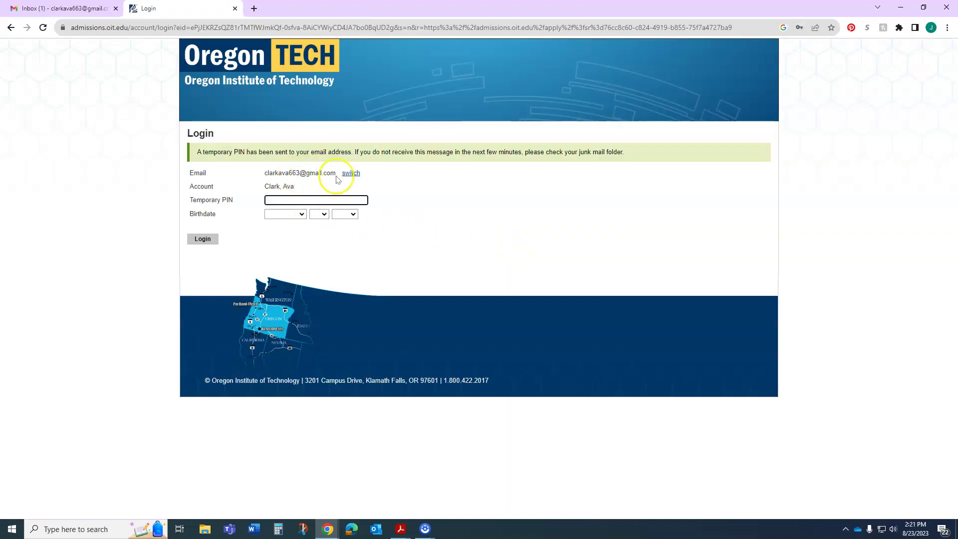
Step: Open the Oregon Tech registration email under Gmail Promotions and select the temporary PIN
click(69, 8)
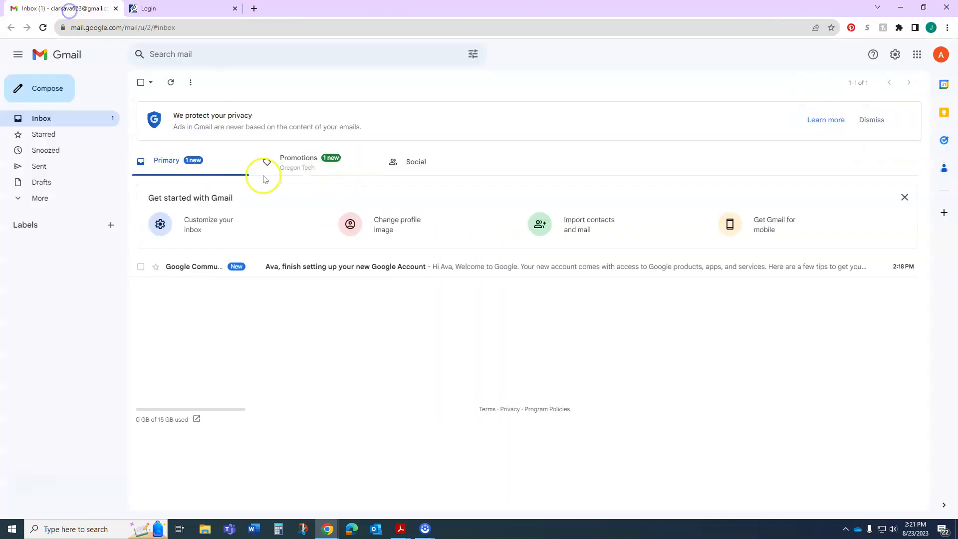
click(169, 84)
click(307, 165)
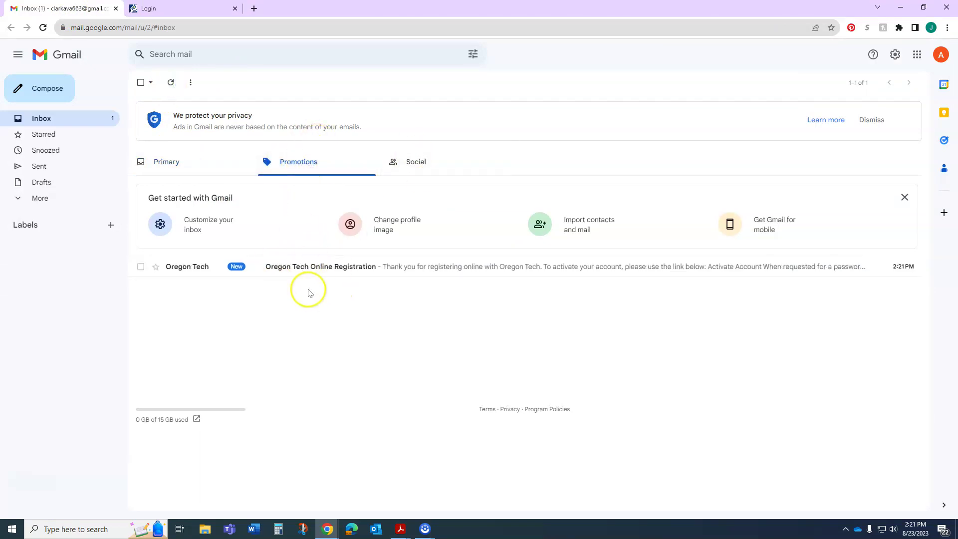
click(308, 268)
drag(225, 252, 171, 253)
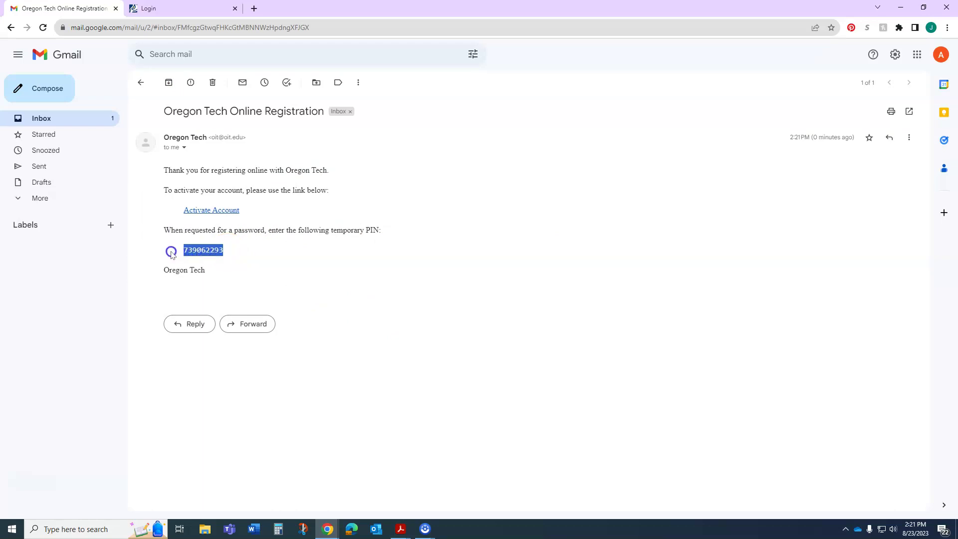
Step: Paste the emailed PIN into the Login page, choose the birthdate and log in
key(ctrl+c)
click(203, 28)
click(197, 10)
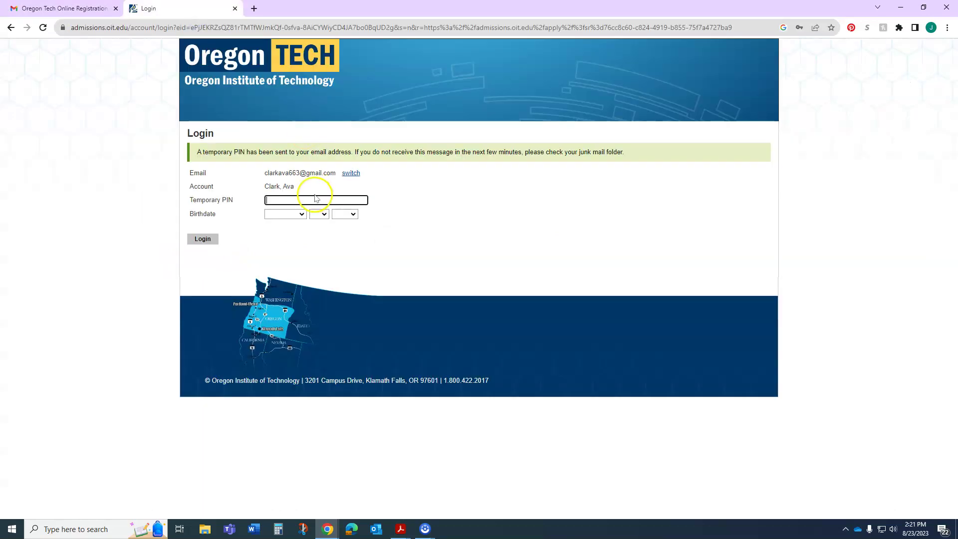
click(315, 199)
key(ctrl+v)
click(295, 214)
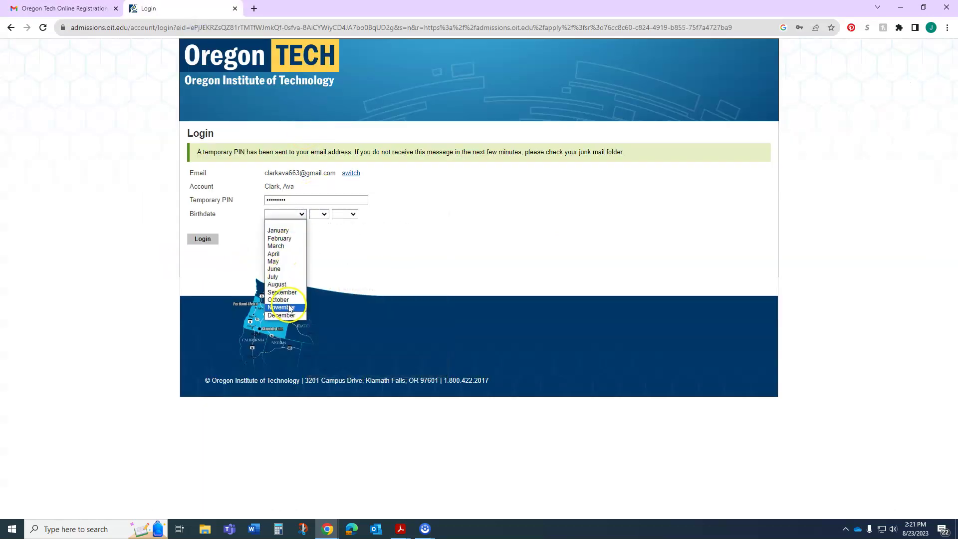
click(304, 308)
click(319, 214)
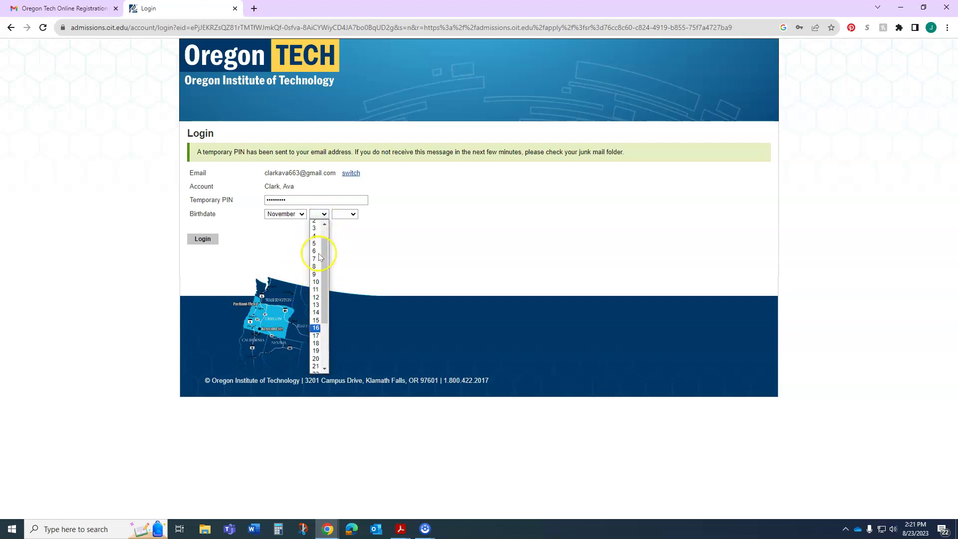
scroll(316, 362, down, 1)
click(317, 361)
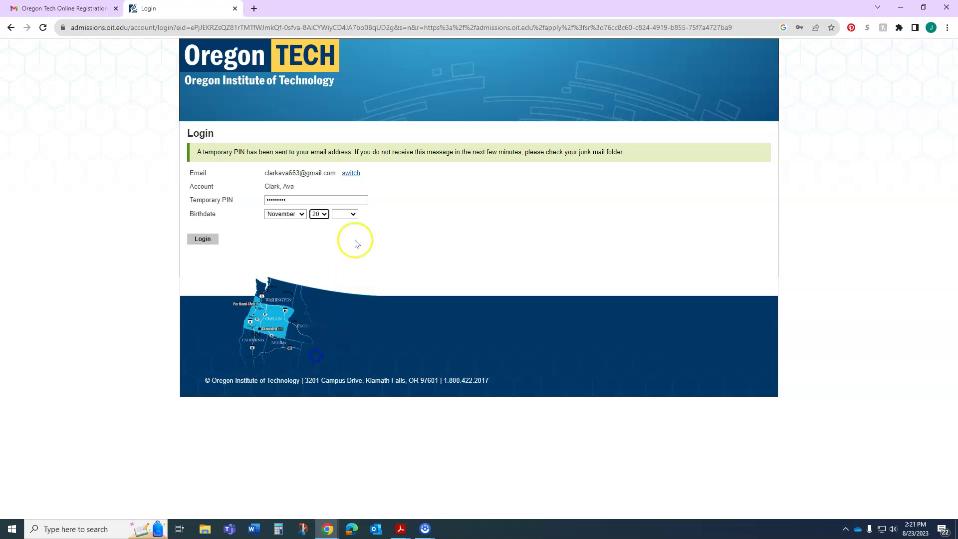
click(354, 215)
click(342, 368)
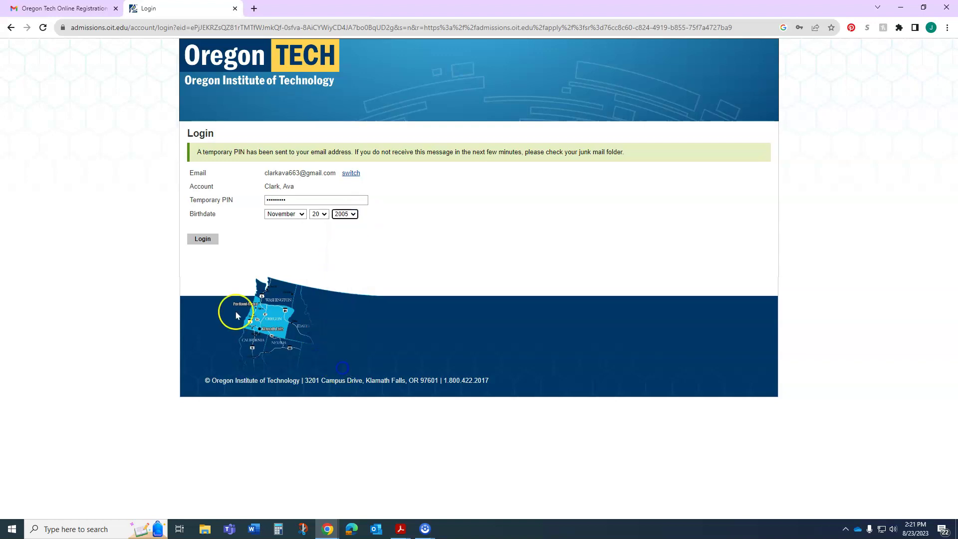
click(209, 245)
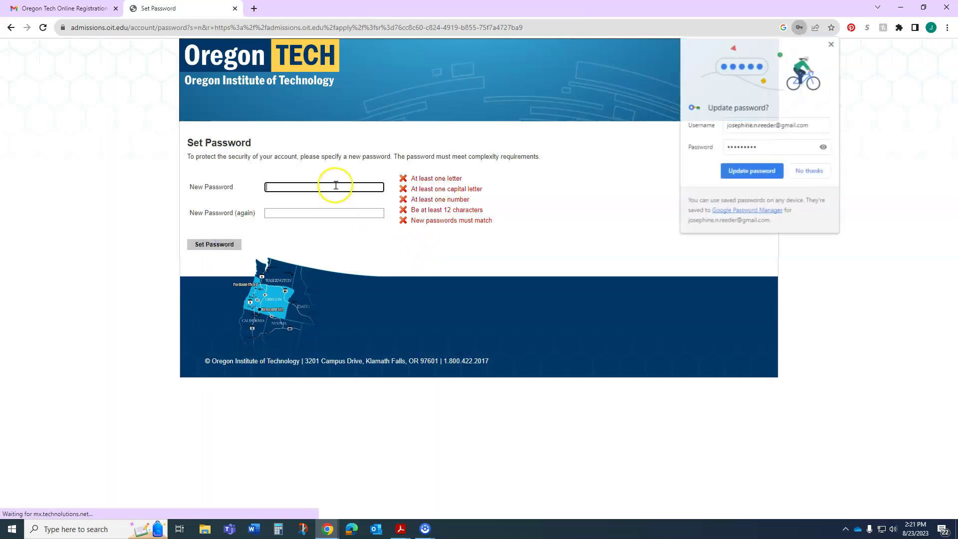
Step: Enter and confirm a new account password, then save it
click(335, 186)
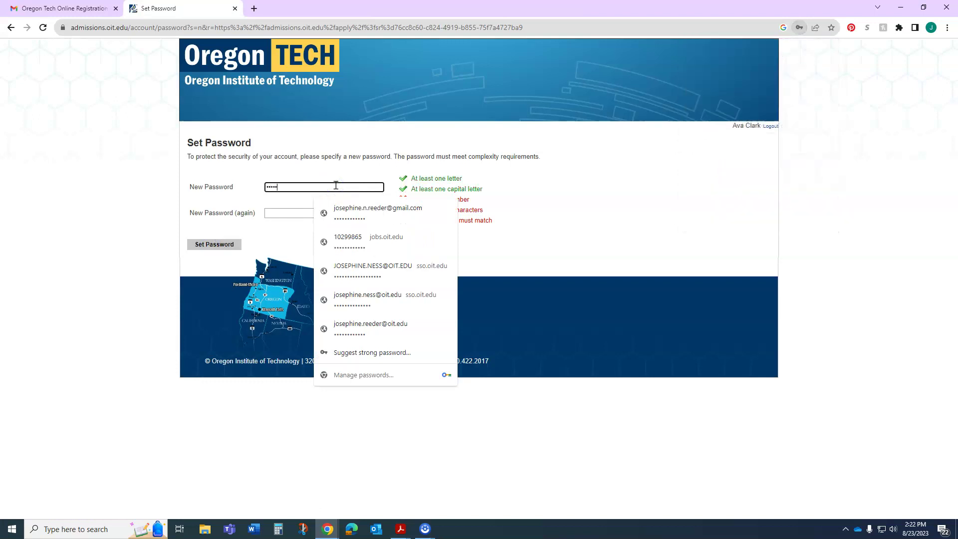
key(Tab)
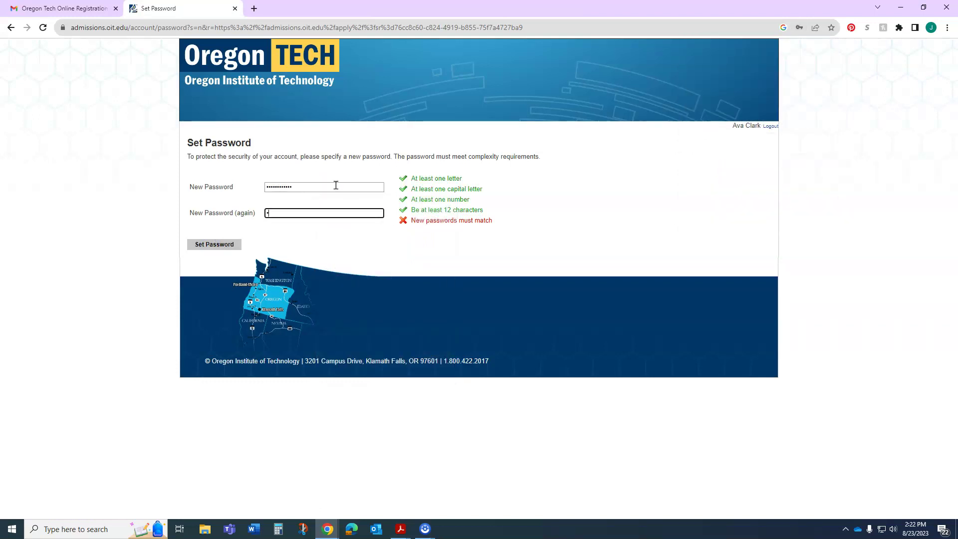
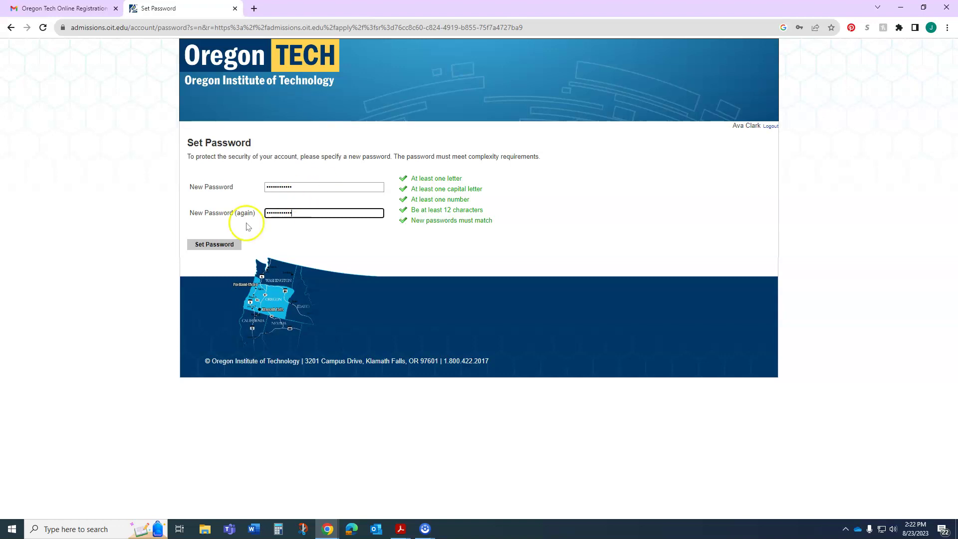
click(210, 245)
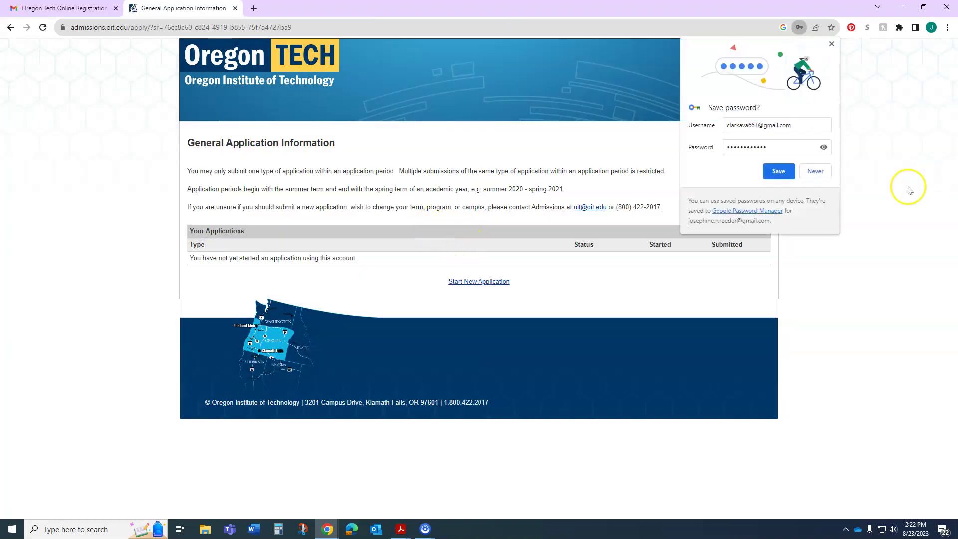
Step: Save the login in the browser, create a First-Year application and open it
click(780, 173)
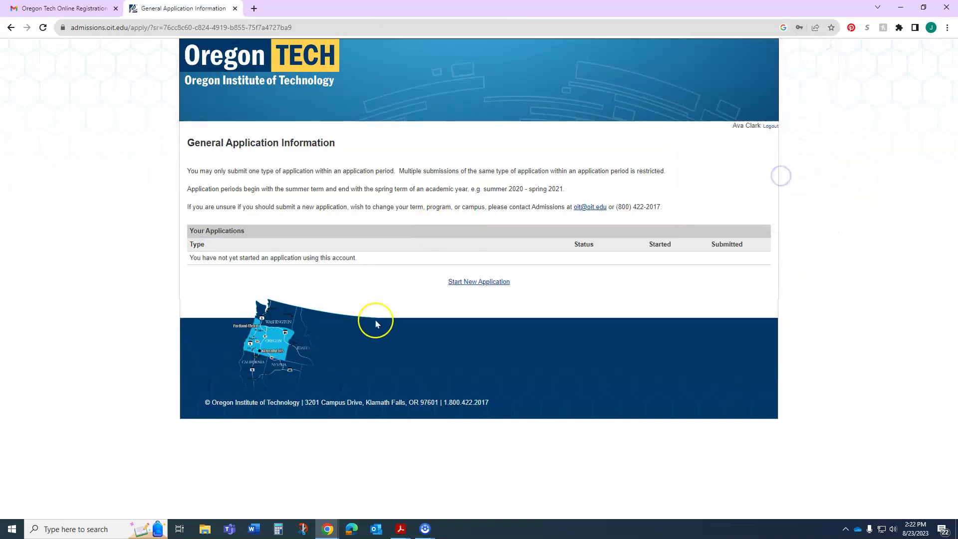
click(498, 282)
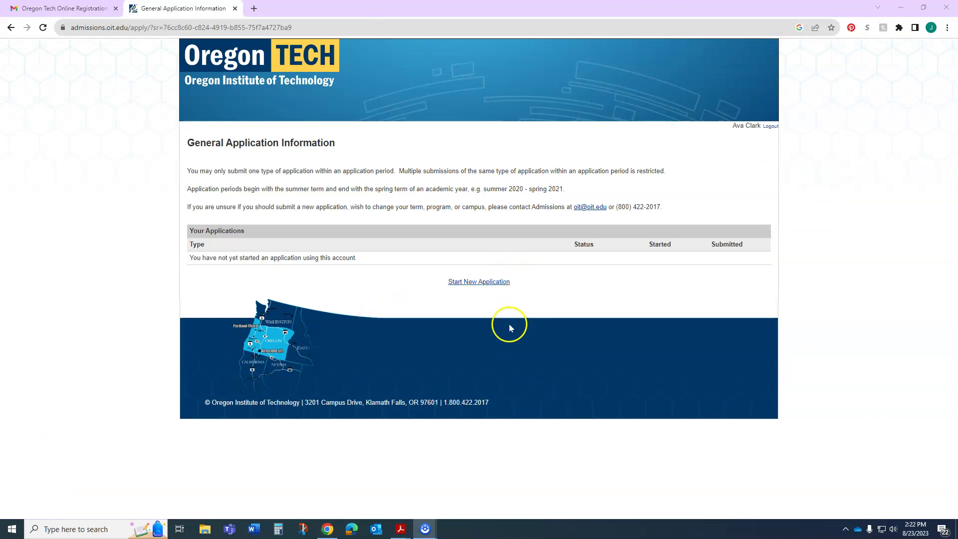
click(488, 288)
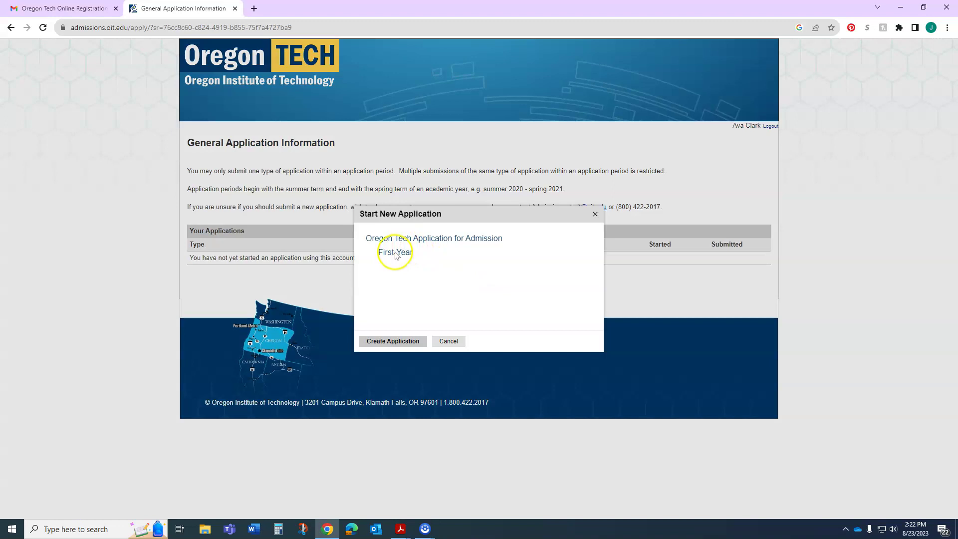
click(395, 341)
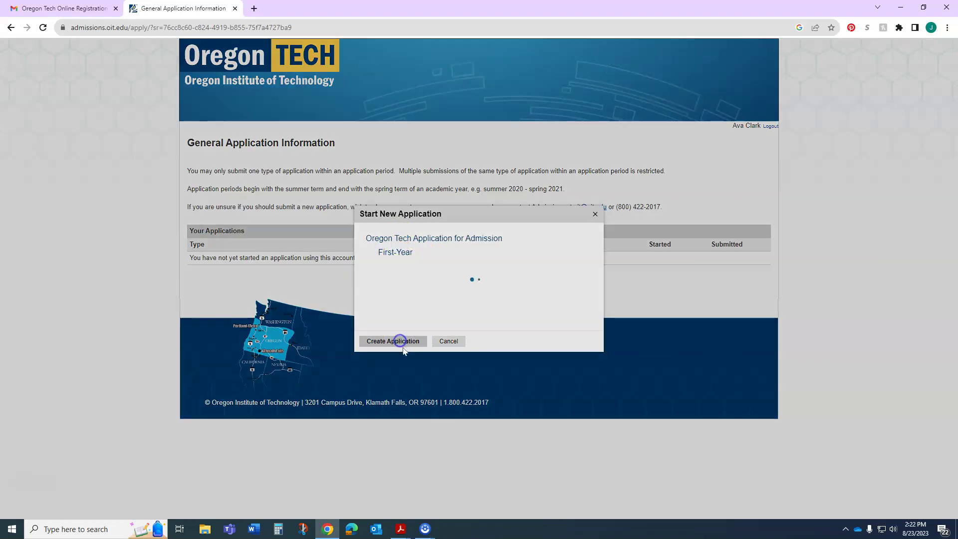
click(398, 343)
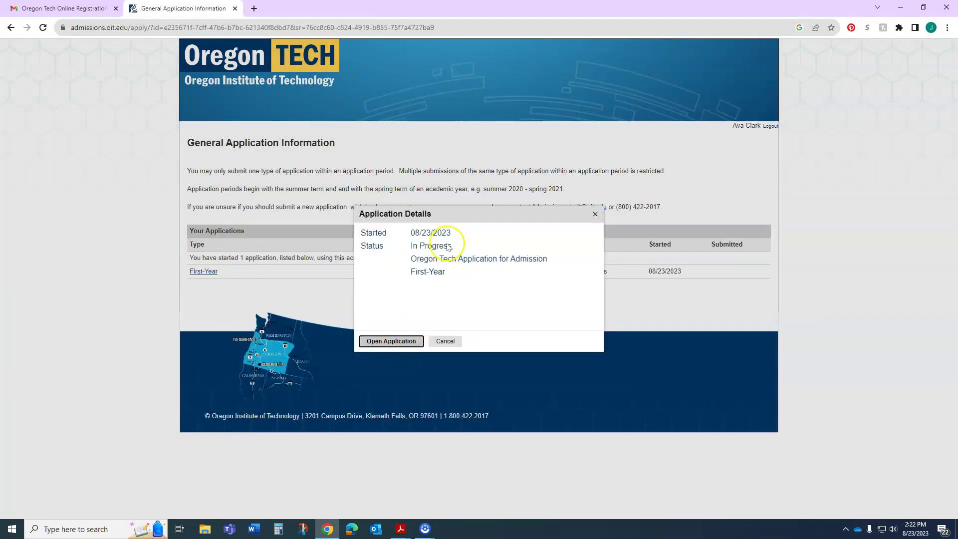
click(391, 342)
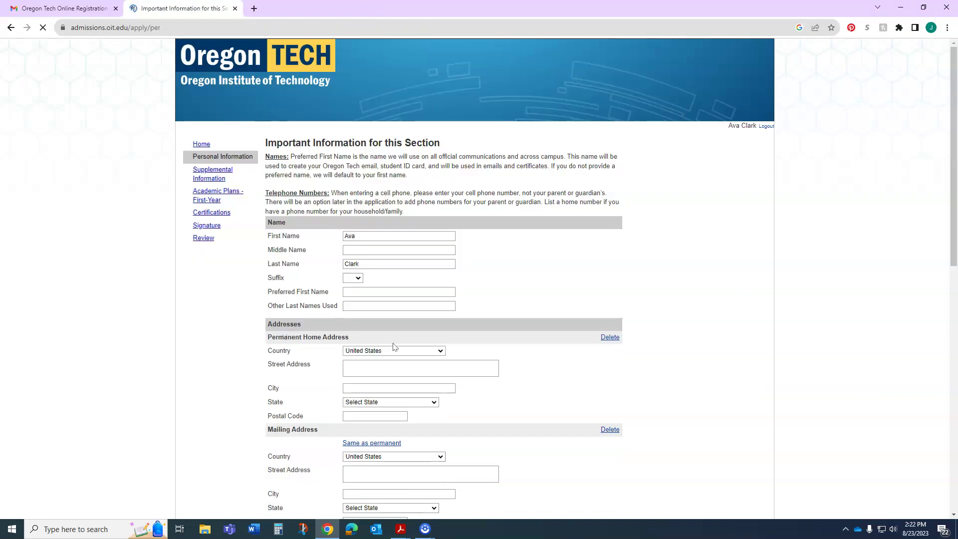
Step: Fill in addresses, phone, Female, US citizenship, non-Hispanic, Asian and White on Personal Information
click(637, 275)
scroll(637, 275, down, 1)
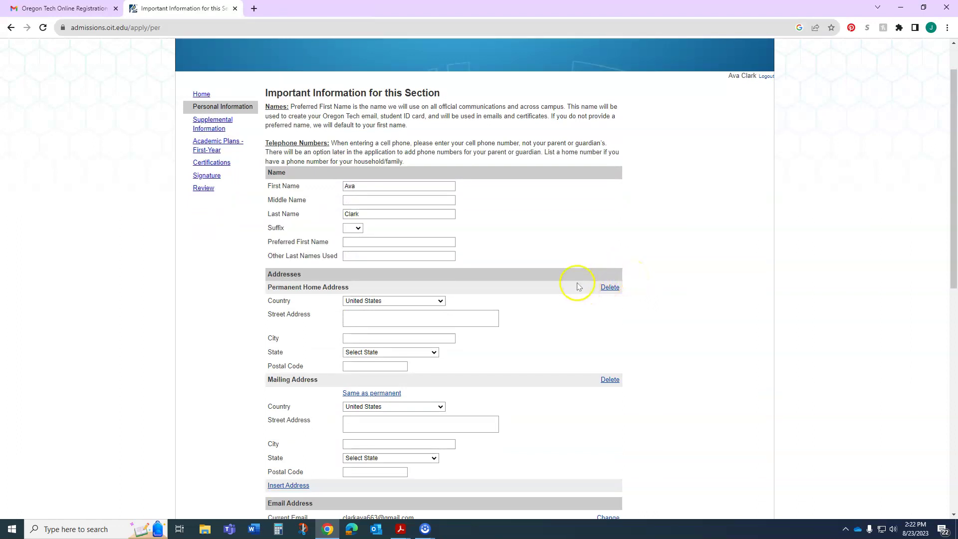
scroll(578, 284, down, 1)
scroll(585, 304, down, 2)
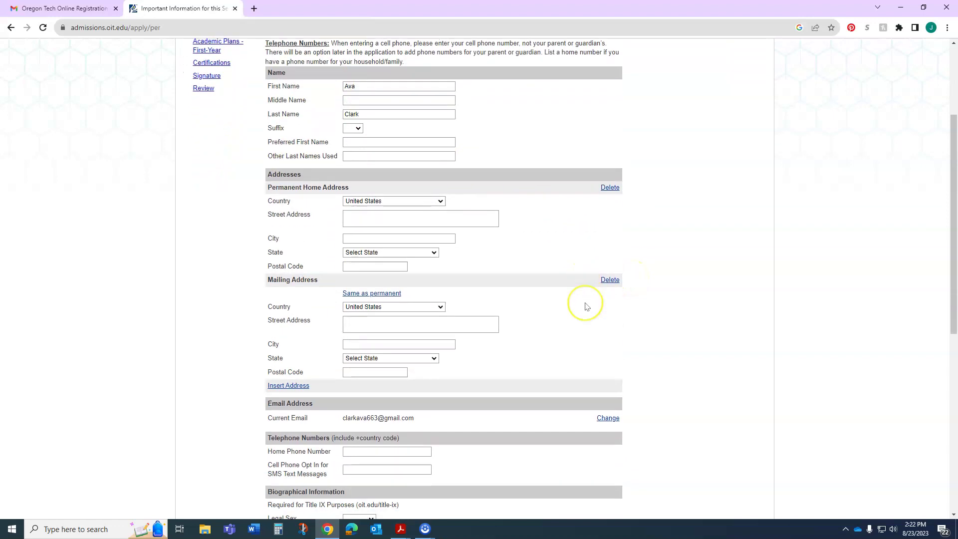
scroll(522, 315, down, 2)
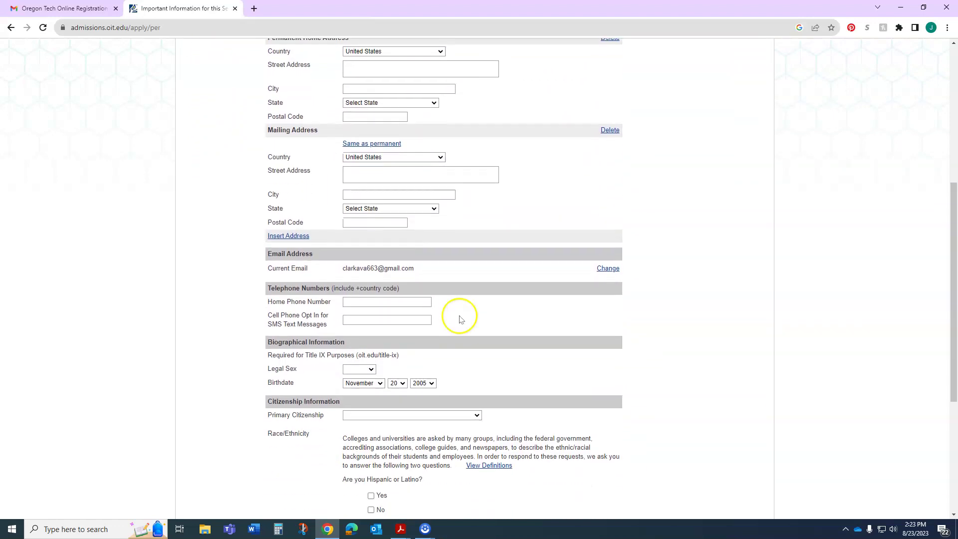
scroll(436, 316, down, 2)
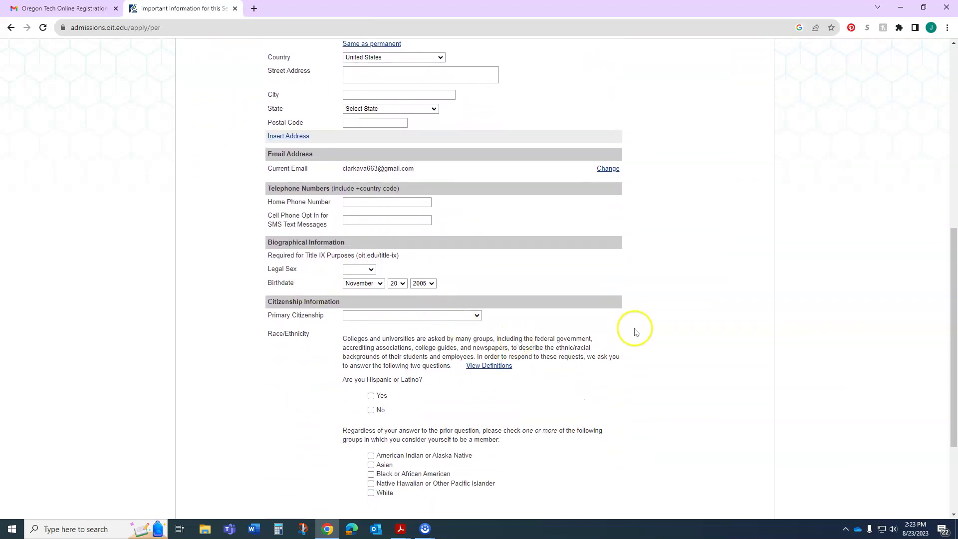
scroll(636, 328, down, 2)
scroll(583, 415, up, 8)
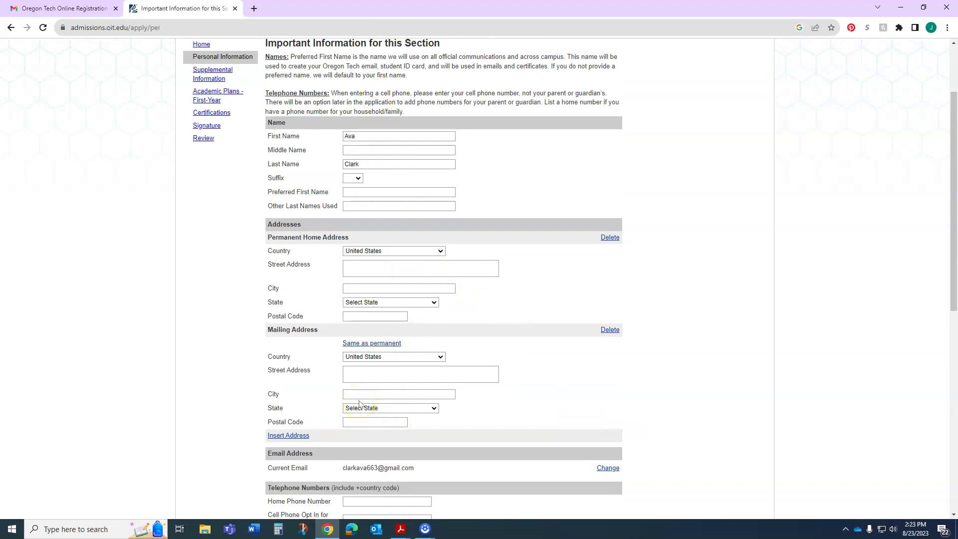
scroll(363, 397, down, 8)
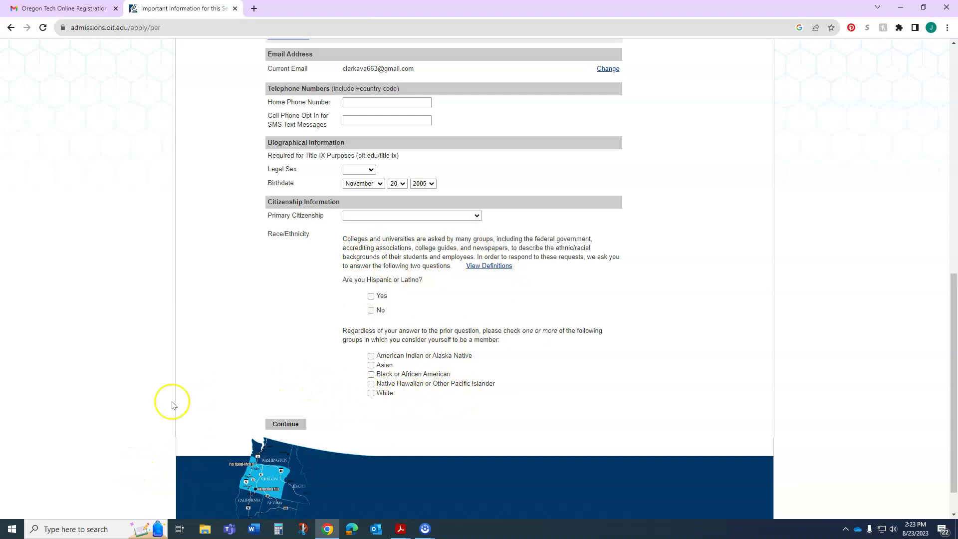
scroll(207, 375, up, 10)
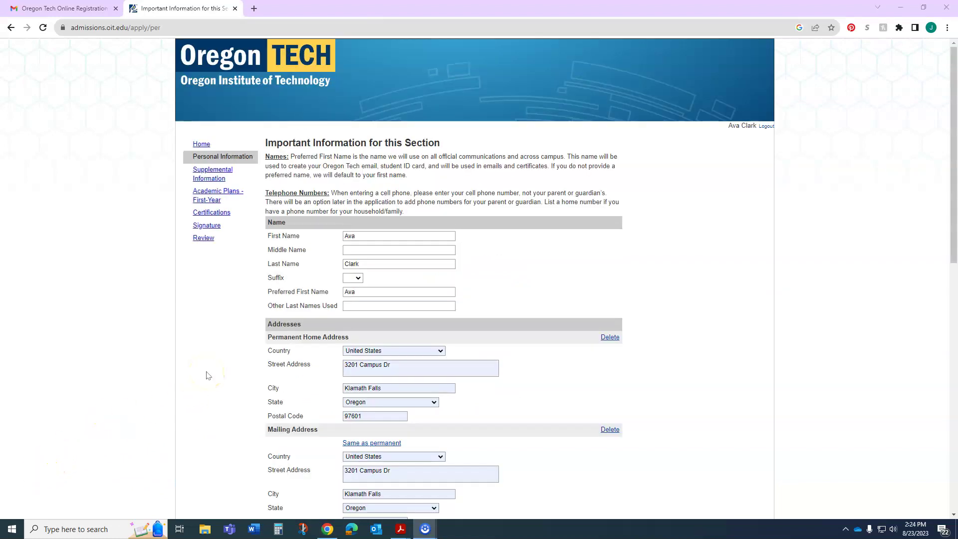
scroll(547, 343, down, 7)
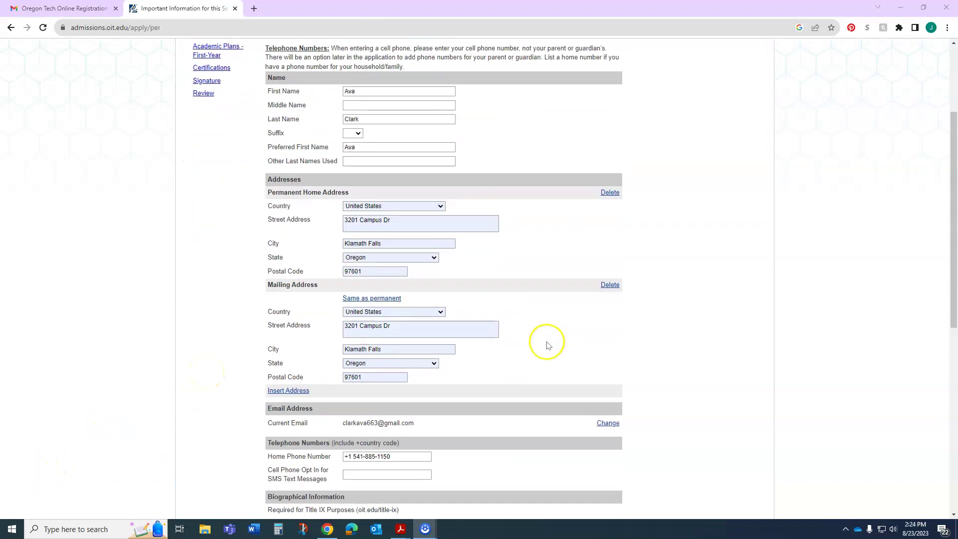
scroll(547, 344, down, 4)
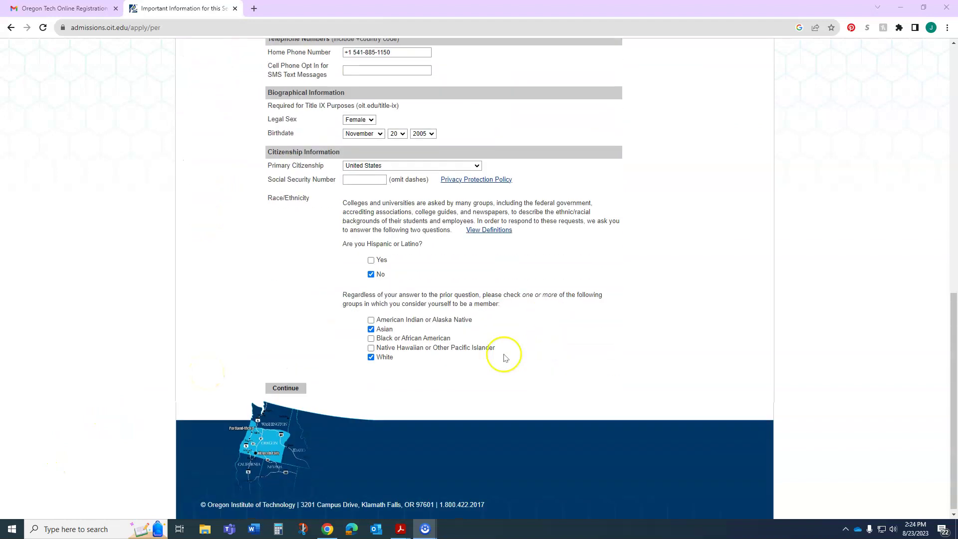
Step: Answer No to the DACA, housing, TRIO, Honors and foster-youth supplemental questions
click(297, 394)
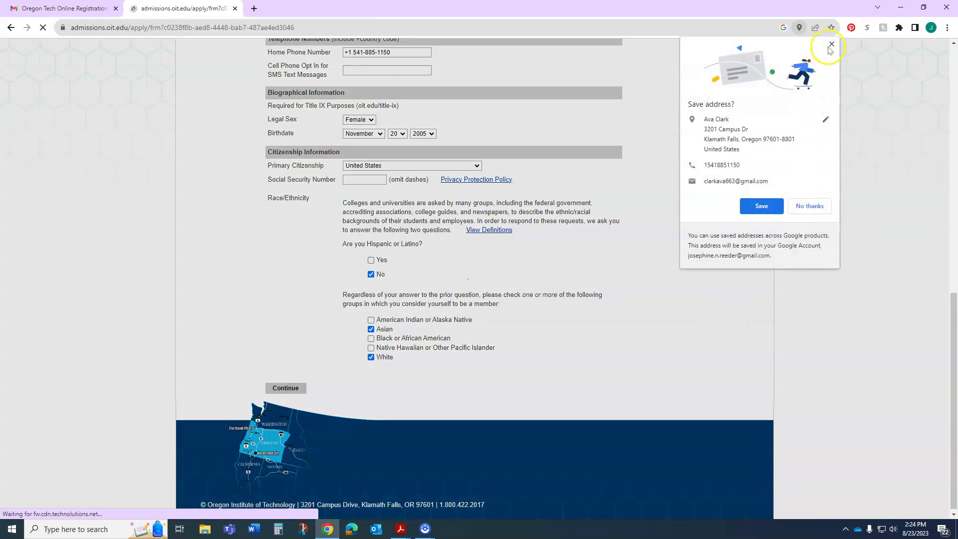
click(831, 46)
scroll(487, 278, down, 2)
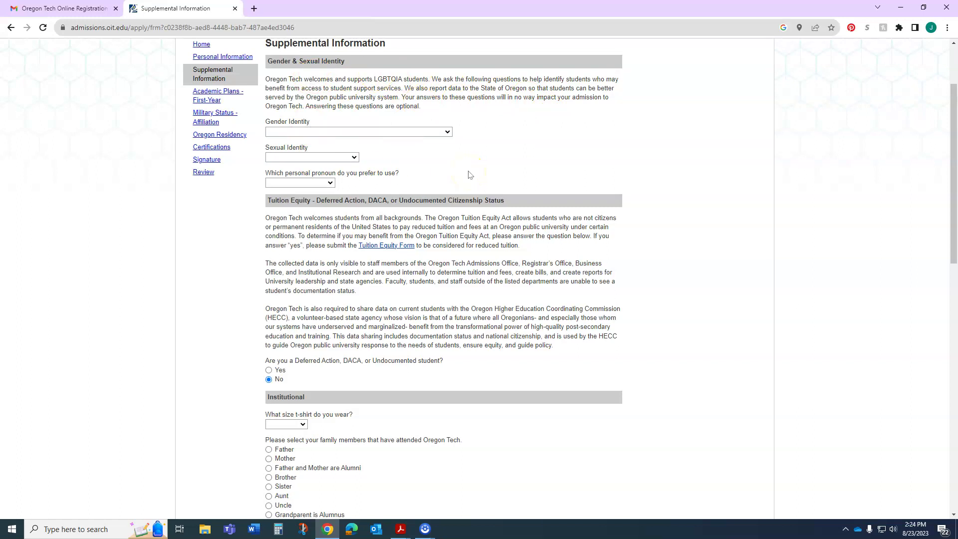
scroll(469, 175, down, 2)
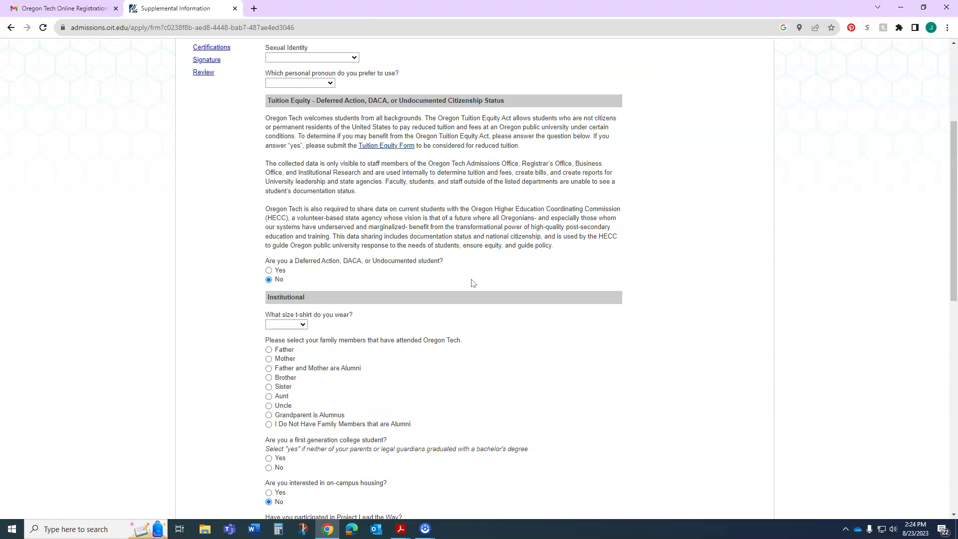
scroll(473, 283, down, 4)
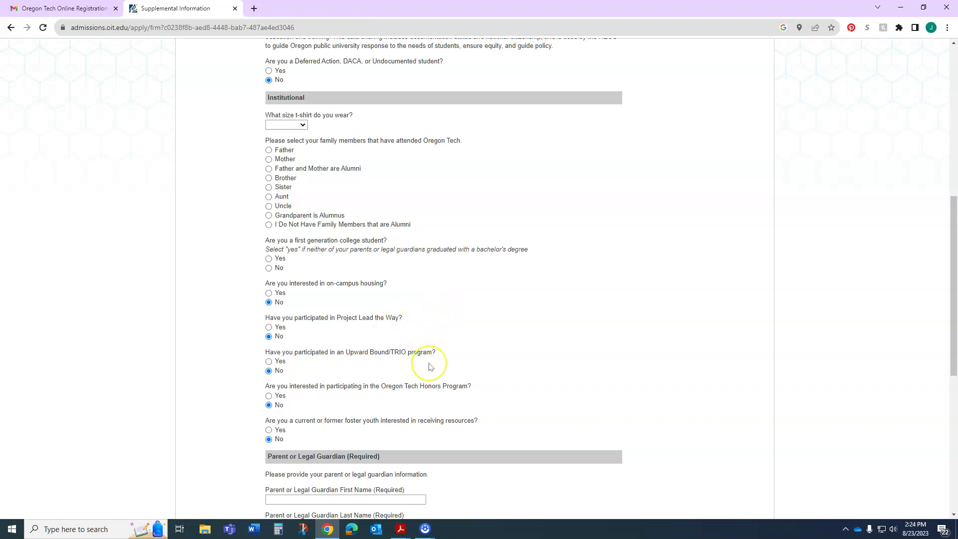
scroll(447, 358, down, 3)
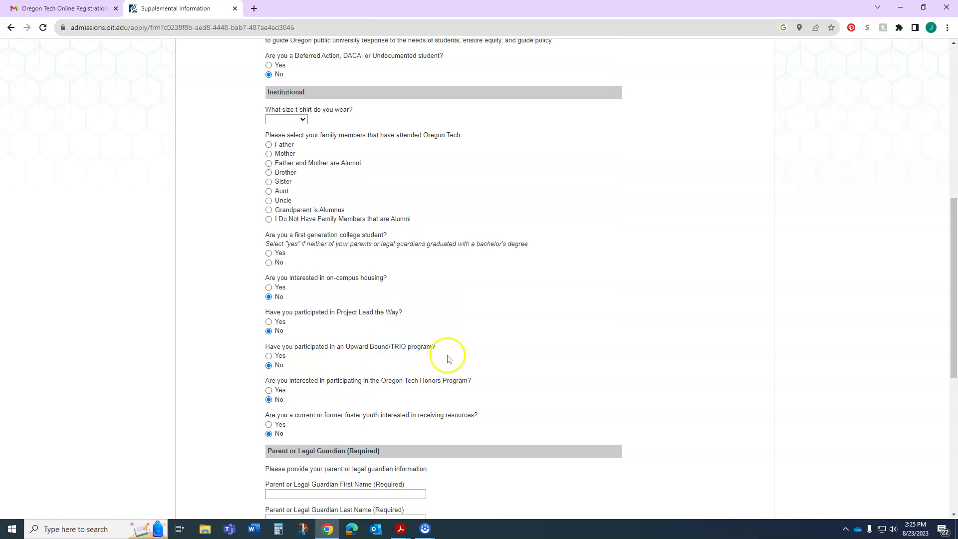
scroll(476, 372, down, 3)
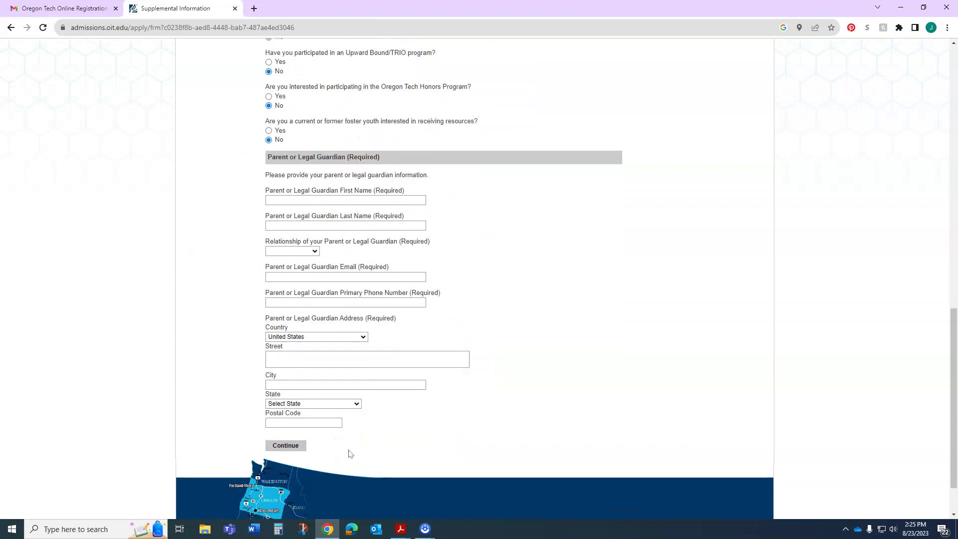
Step: Choose Fall 2024 entry, Klamath Falls (Main Campus) and an Accounting major
click(288, 446)
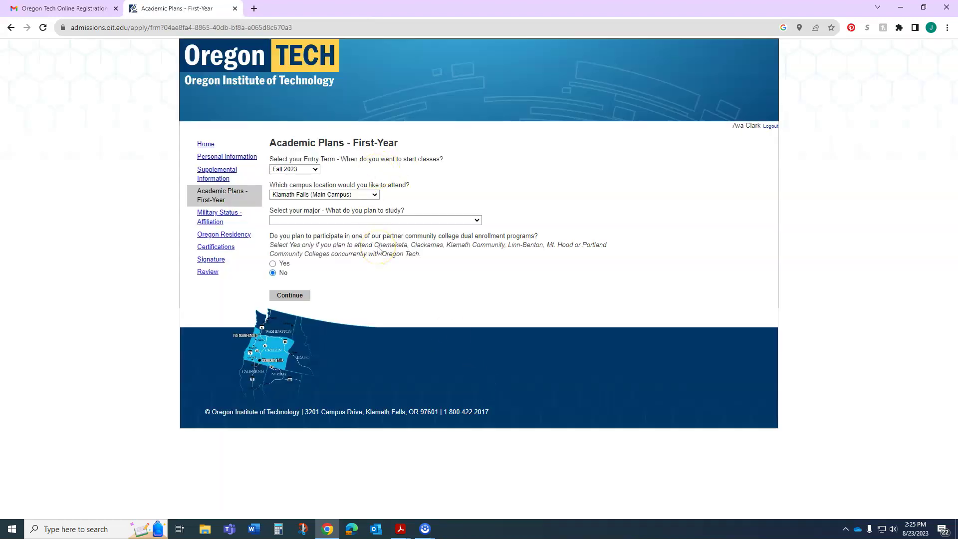
click(314, 169)
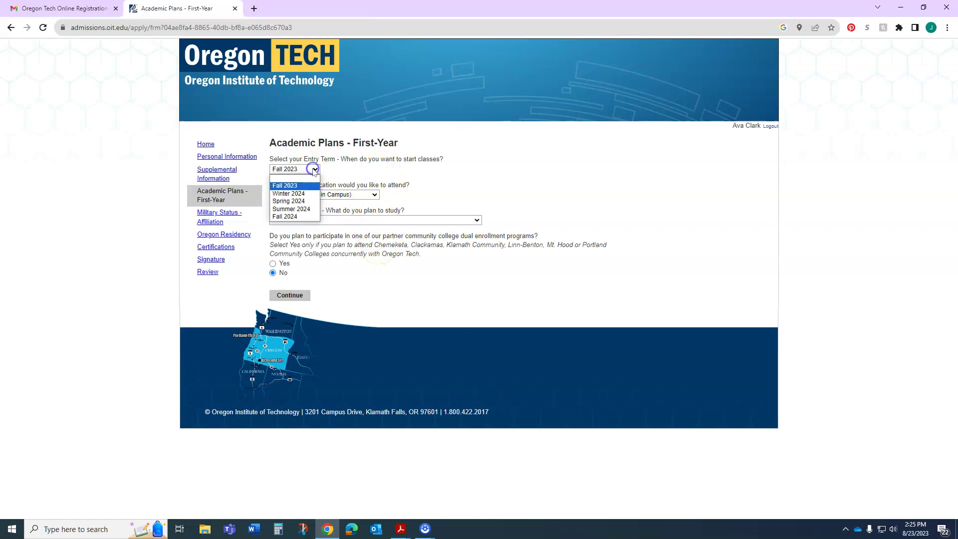
click(379, 179)
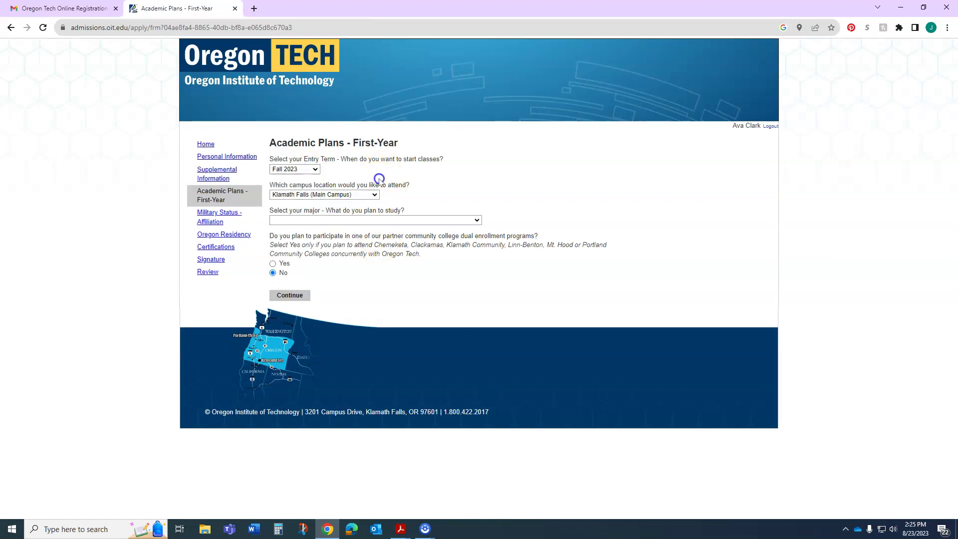
click(315, 170)
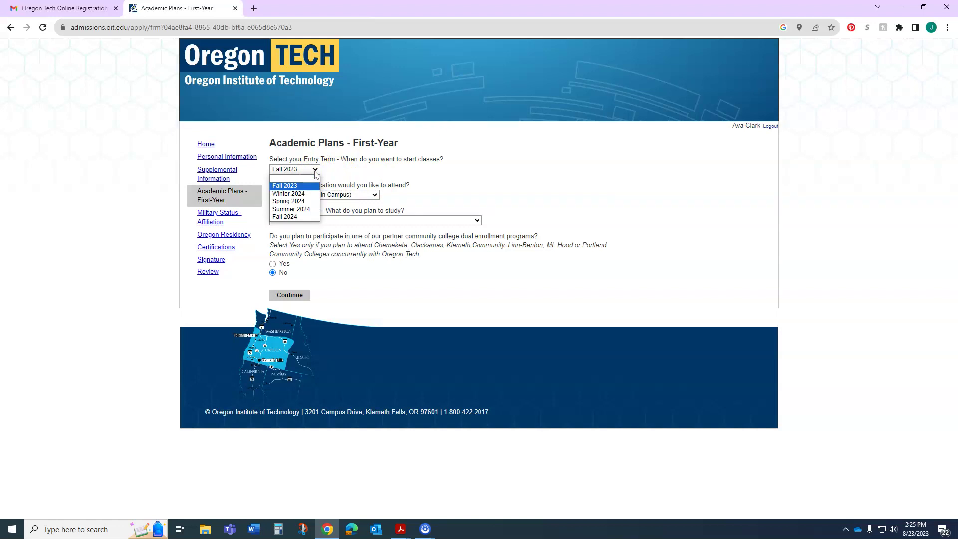
click(303, 217)
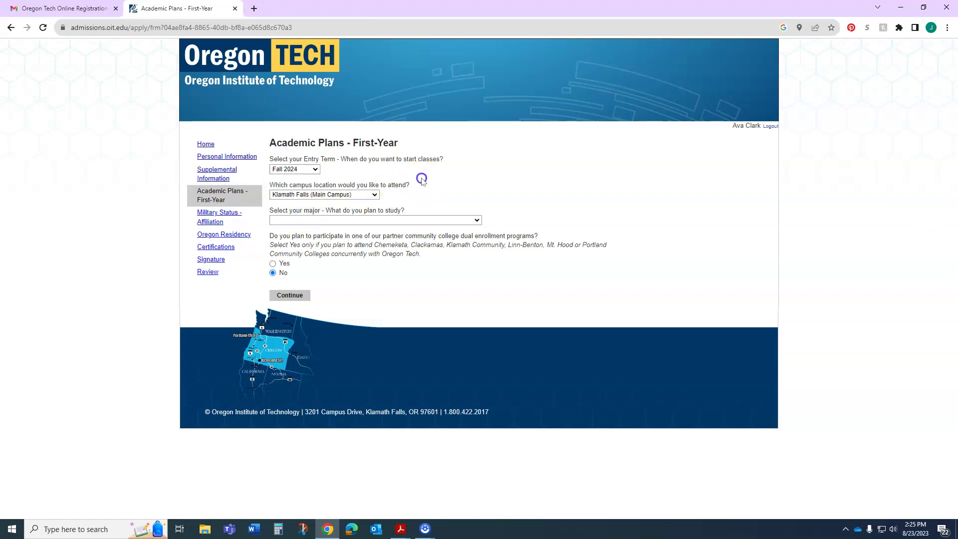
click(362, 200)
click(357, 212)
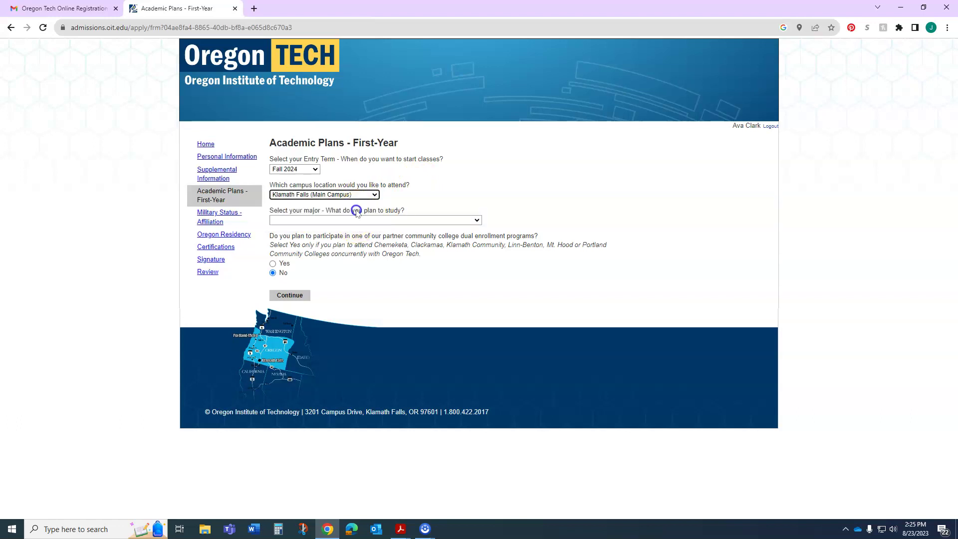
click(394, 221)
click(376, 244)
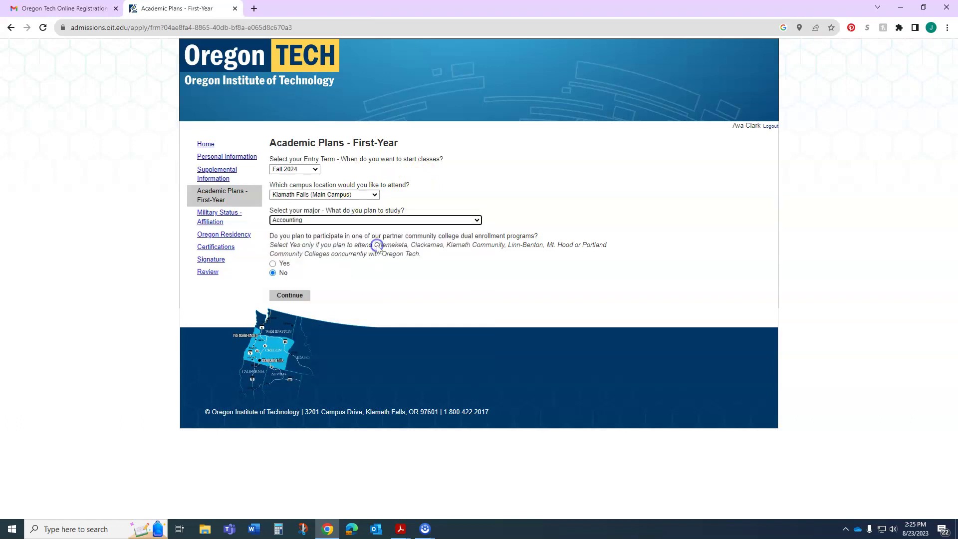
Step: Identify as a High School Student and answer No to taking college courses
click(292, 295)
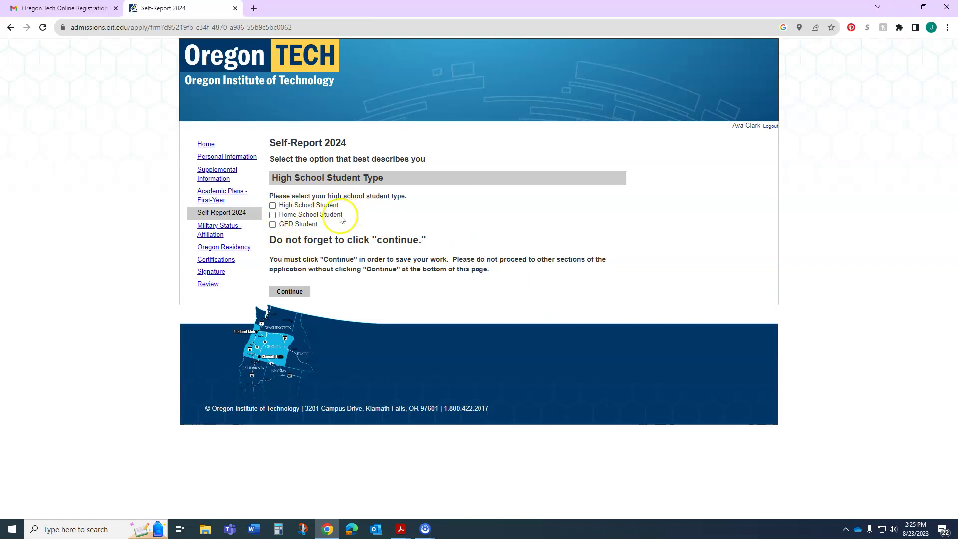
click(273, 205)
scroll(520, 257, down, 2)
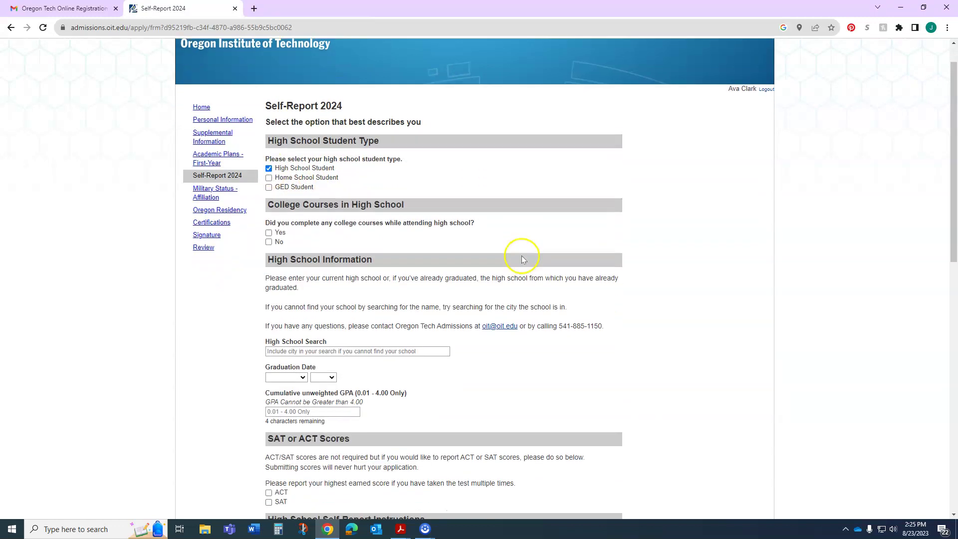
click(269, 178)
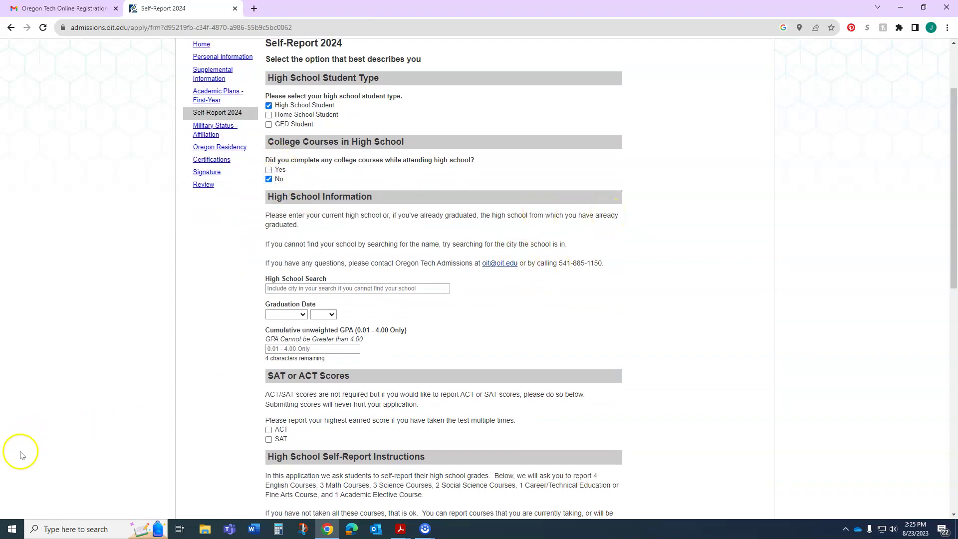
Step: Select Klamath Union High School, a June 2024 graduation date and a 3.8 GPA
click(360, 288)
text(Klamath union)
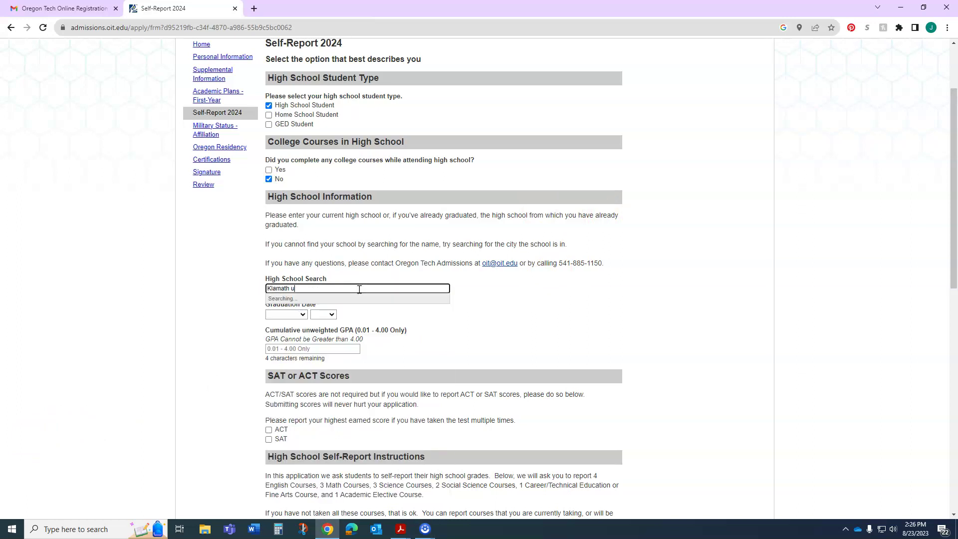
click(348, 302)
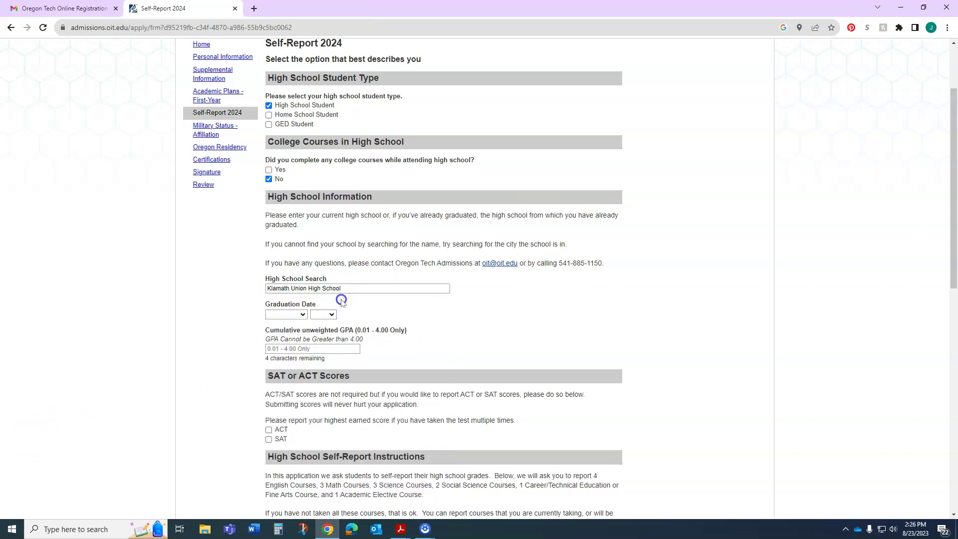
click(300, 314)
click(289, 370)
click(323, 314)
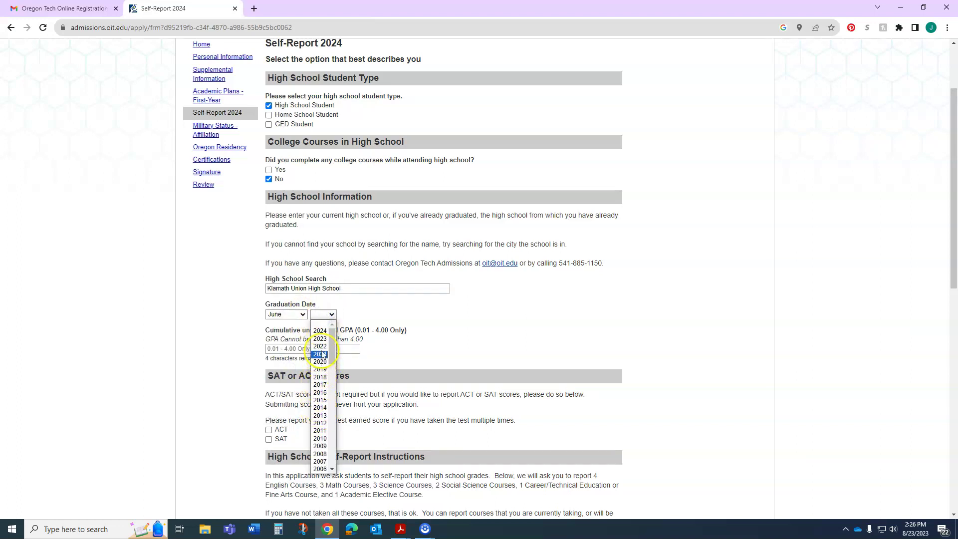
click(323, 331)
key(Tab)
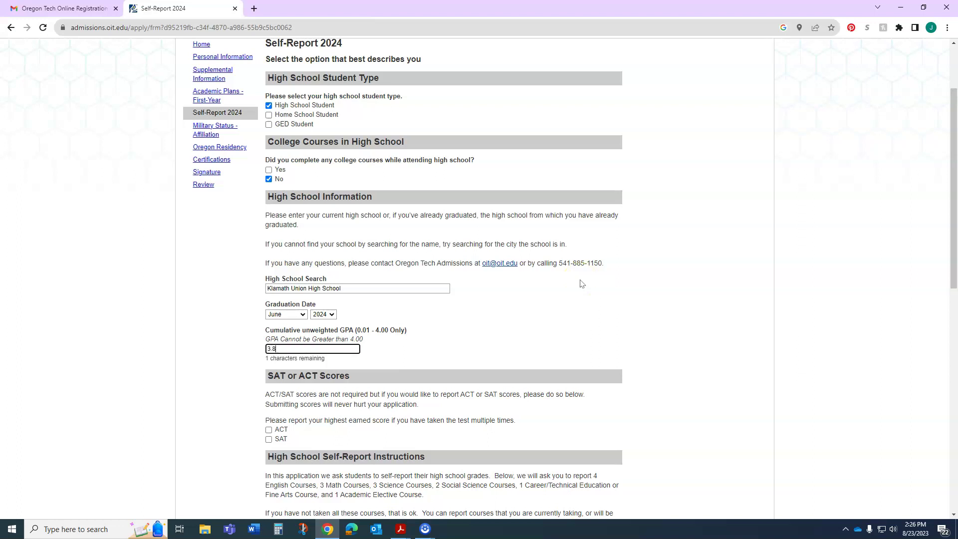
scroll(574, 281, down, 4)
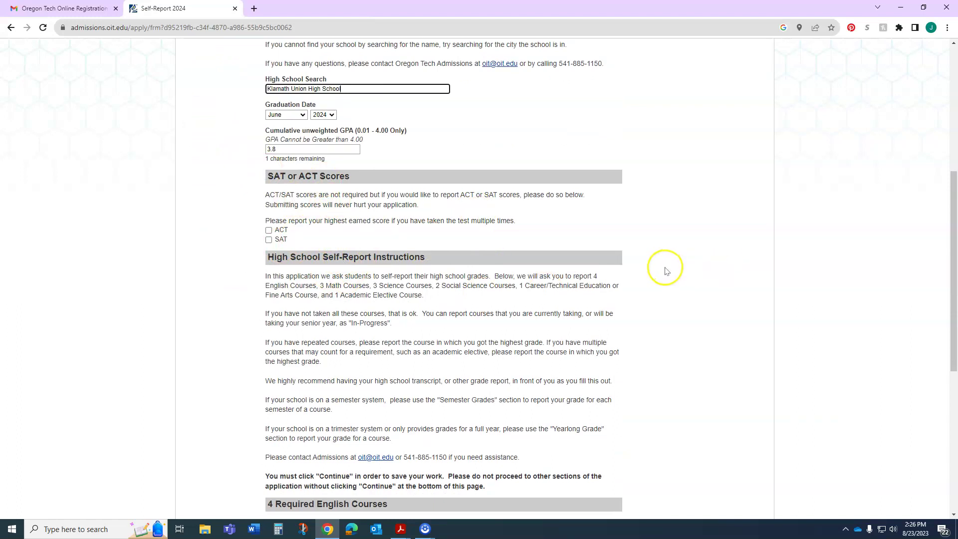
scroll(667, 270, down, 4)
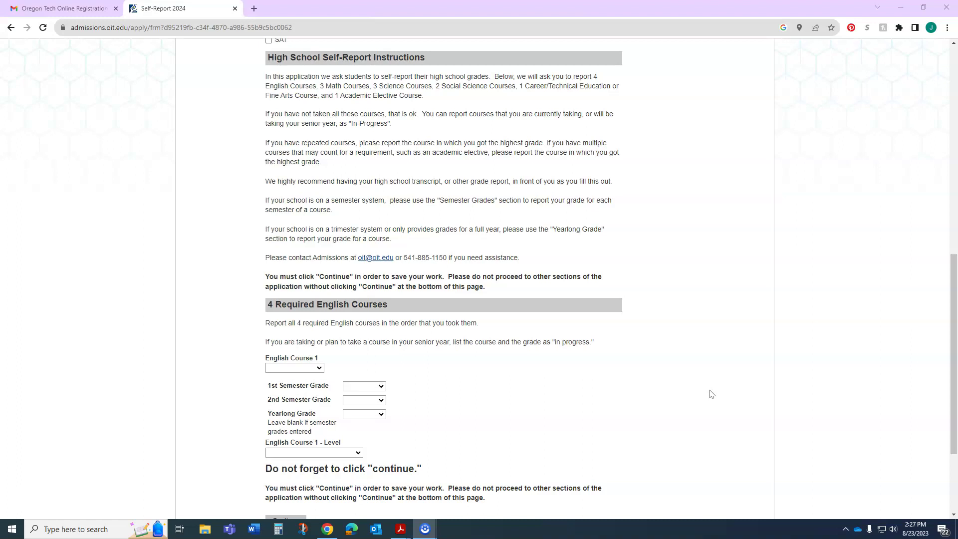
scroll(717, 382, down, 3)
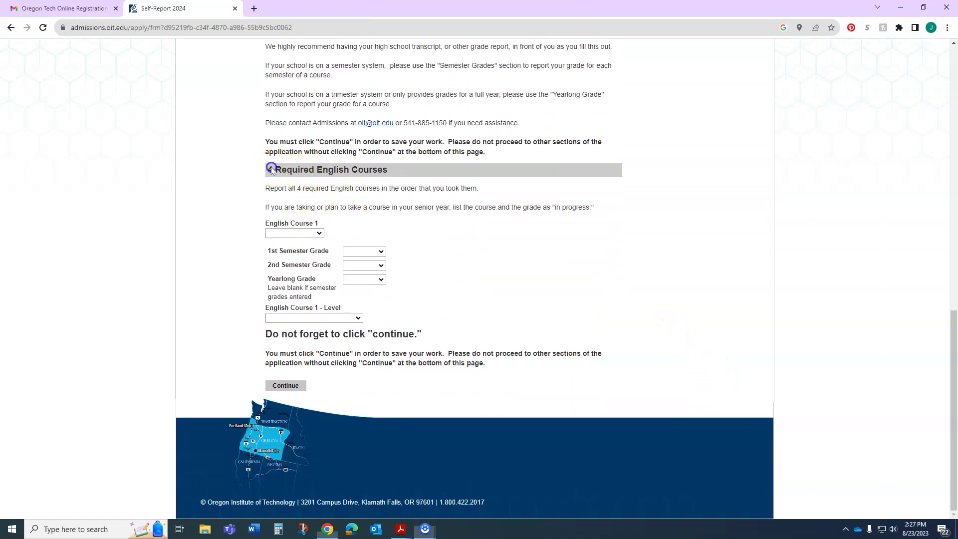
Step: Choose English Course 1 with an A first semester and A- second semester
drag(274, 170, 394, 170)
click(518, 236)
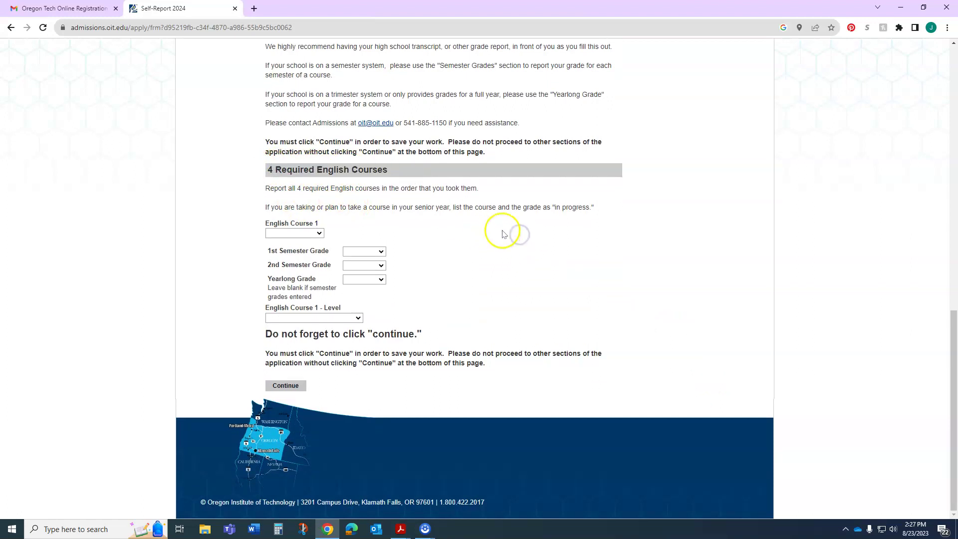
click(299, 233)
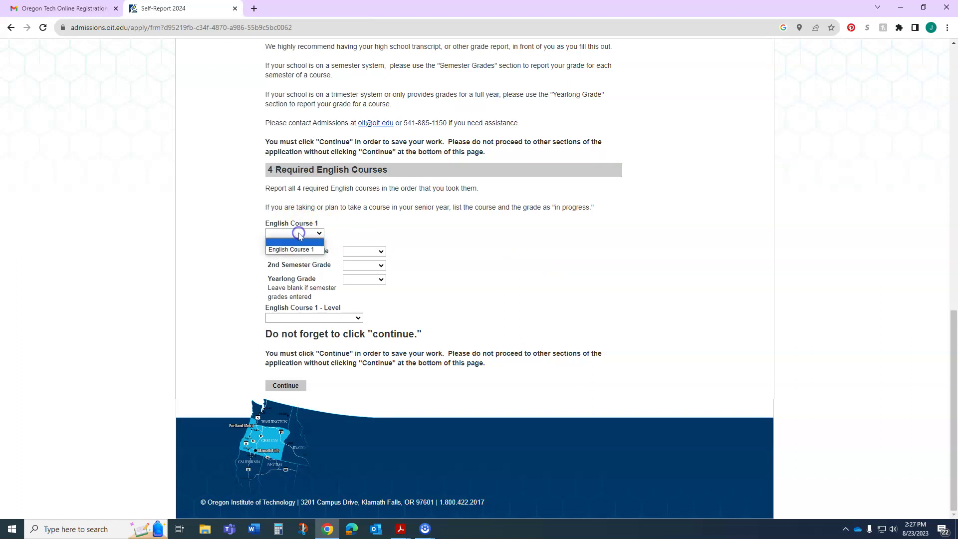
click(302, 250)
click(385, 235)
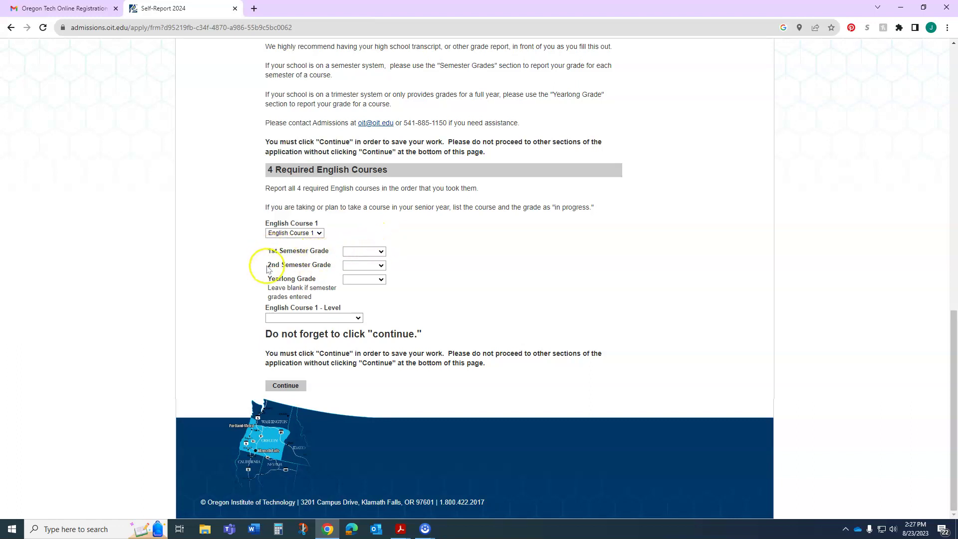
click(368, 251)
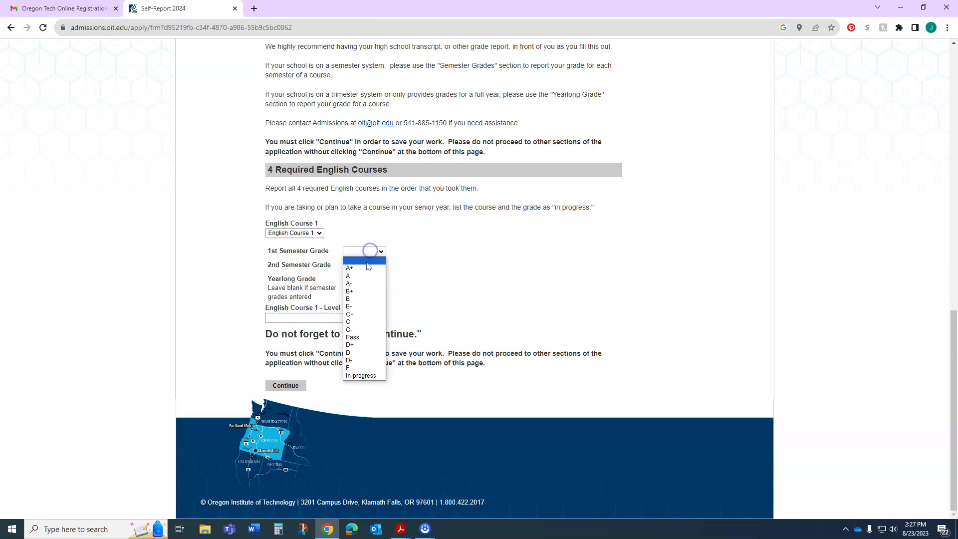
click(365, 274)
click(364, 266)
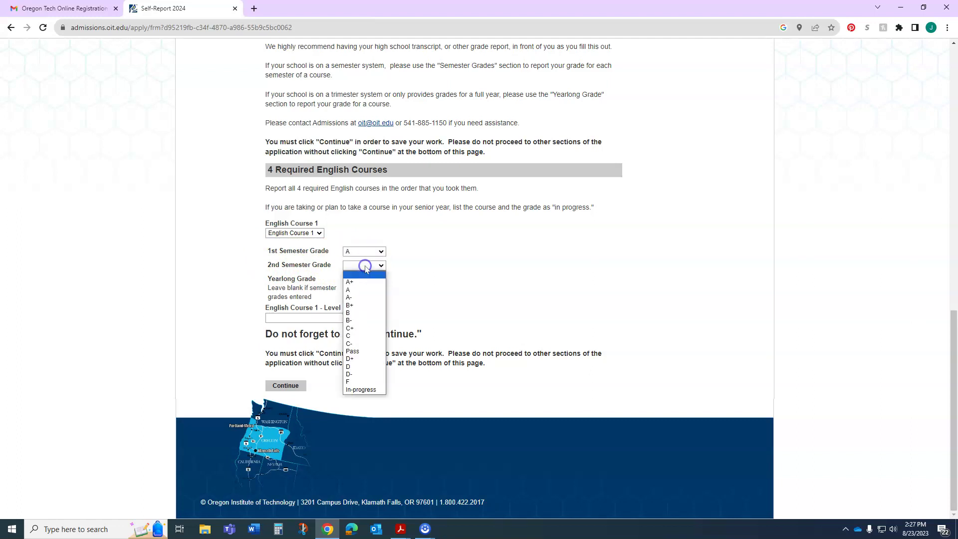
click(358, 300)
click(411, 276)
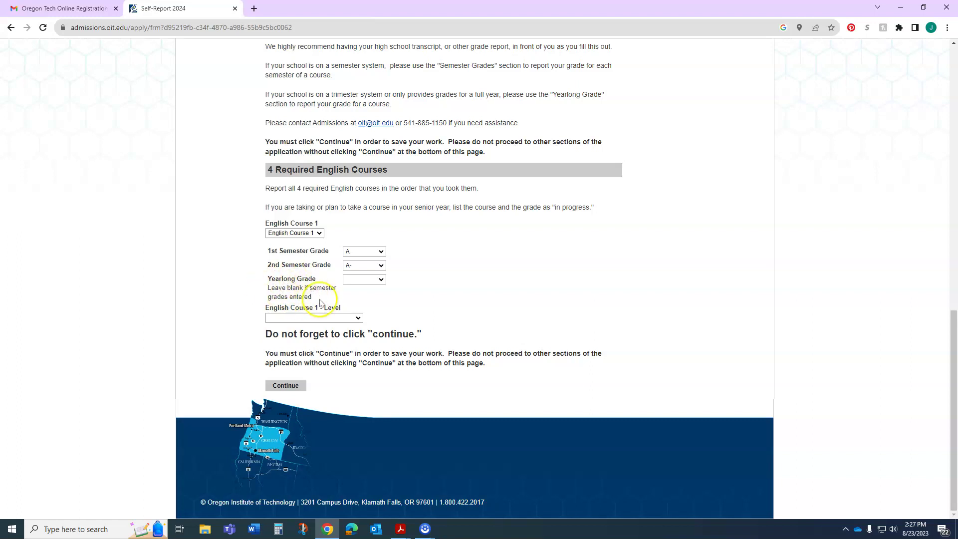
Step: Clear the stray yearlong grade, keeping English Course 1 at A and A-
click(360, 252)
double_click(361, 255)
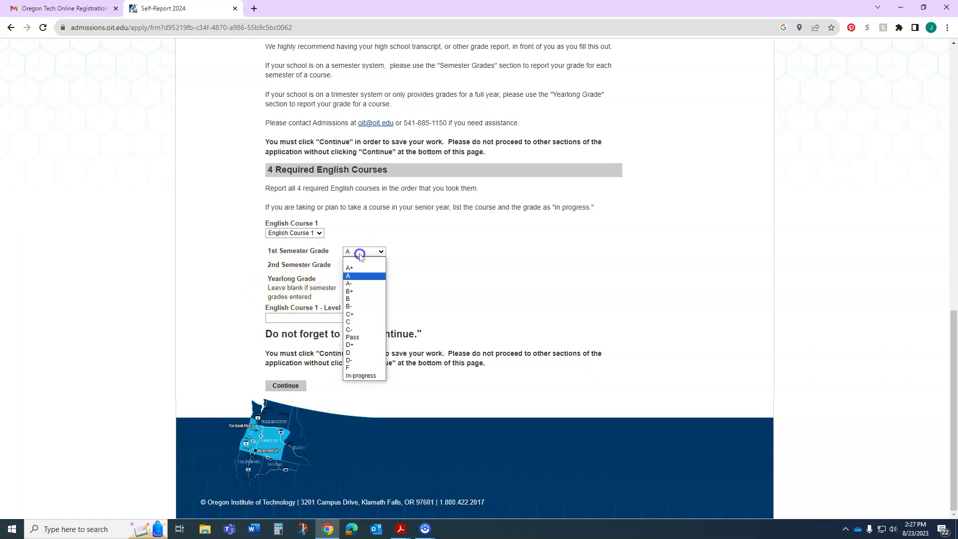
click(362, 260)
click(368, 279)
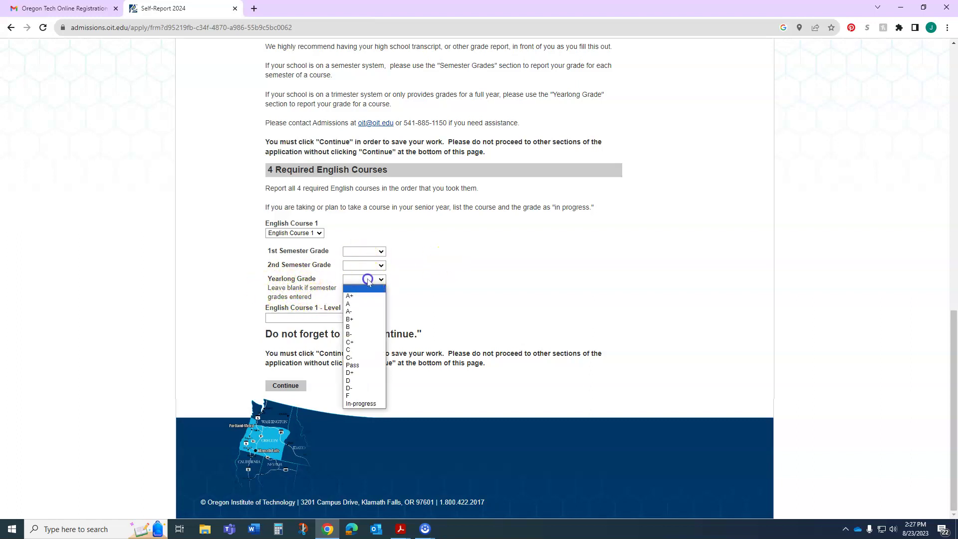
click(362, 304)
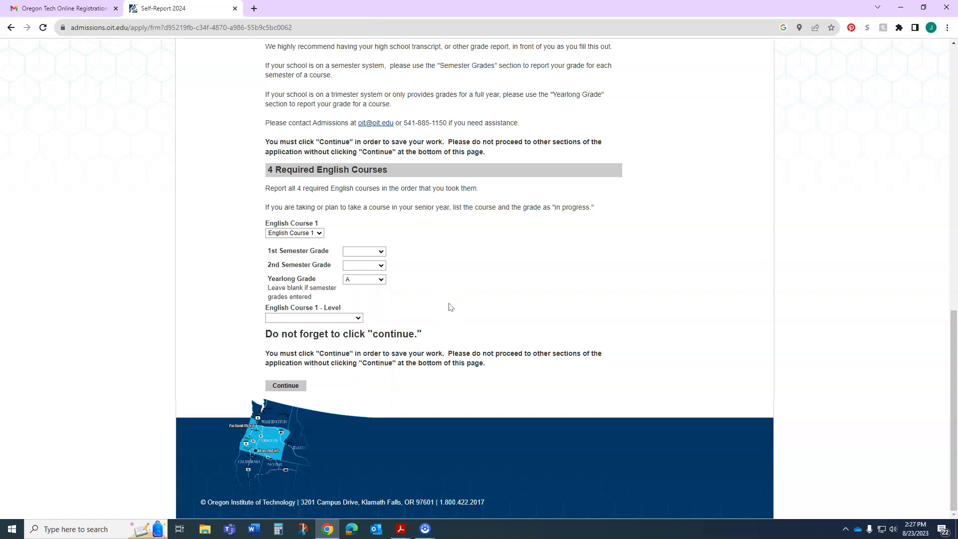
click(374, 280)
click(364, 287)
click(375, 251)
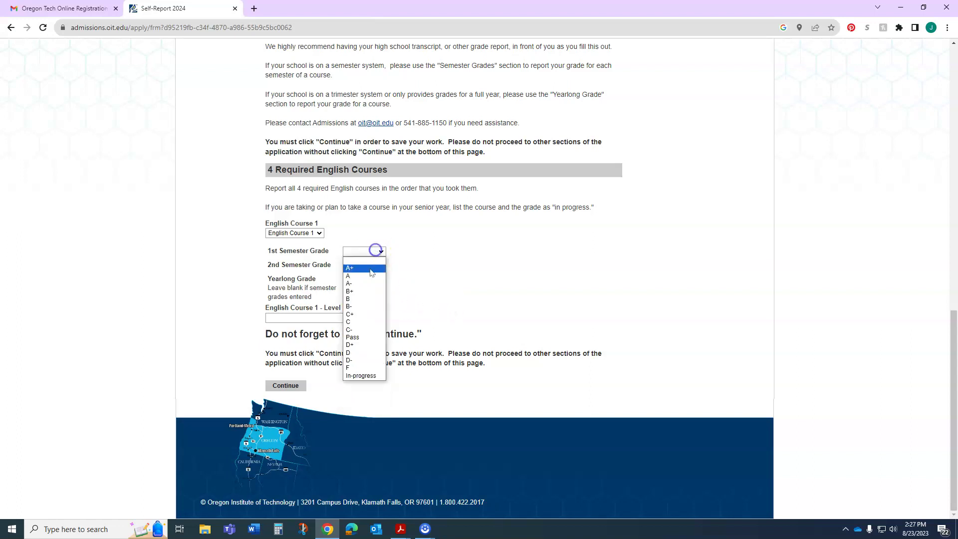
click(370, 276)
click(376, 265)
click(374, 298)
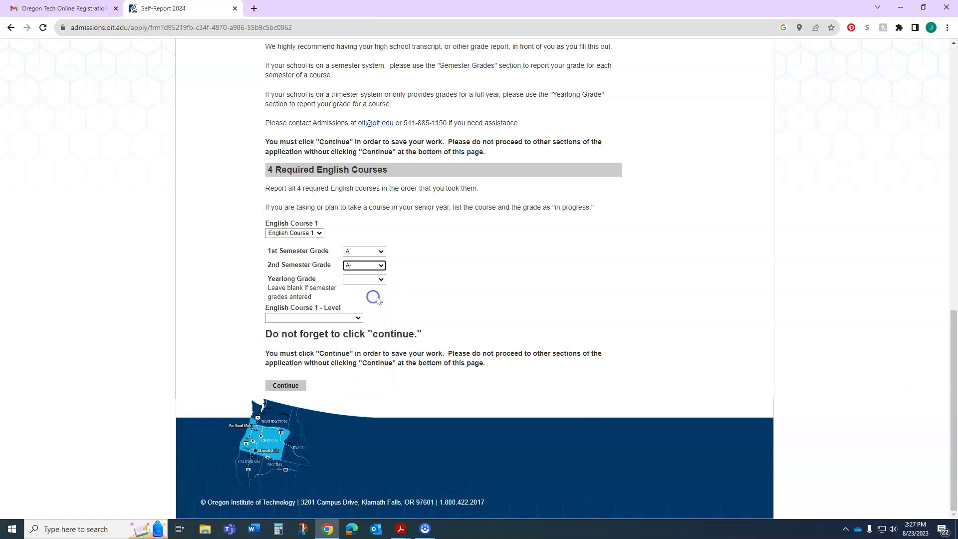
Step: Set English Course 1's level to Standard
click(342, 320)
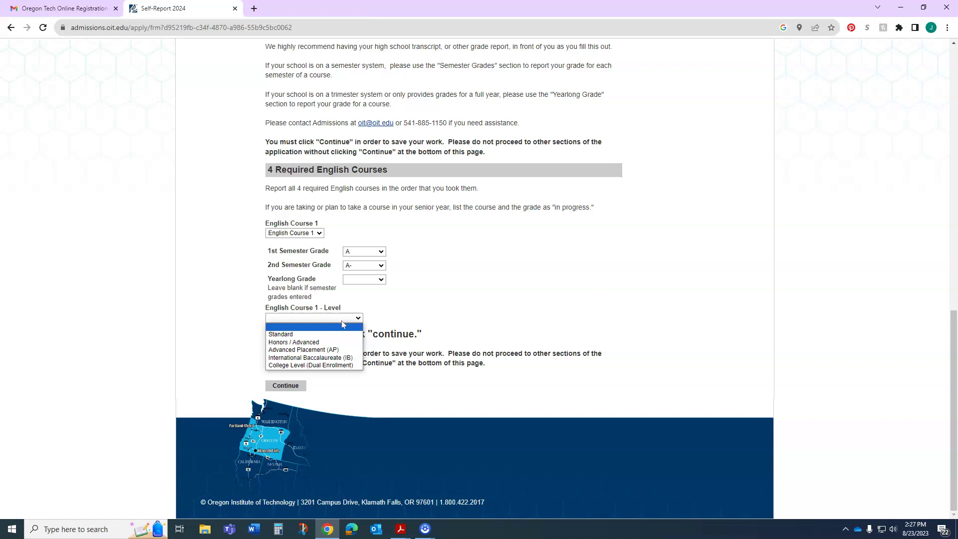
click(346, 335)
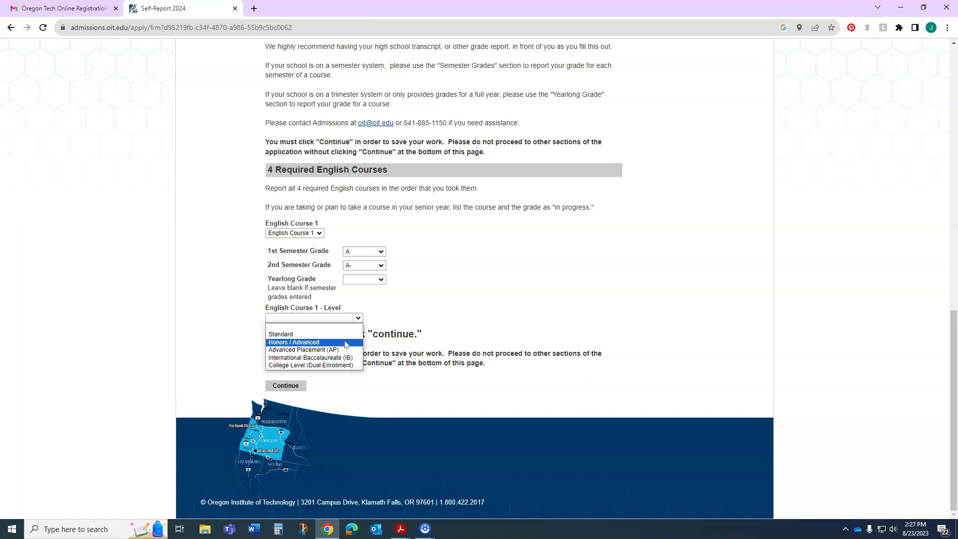
click(348, 352)
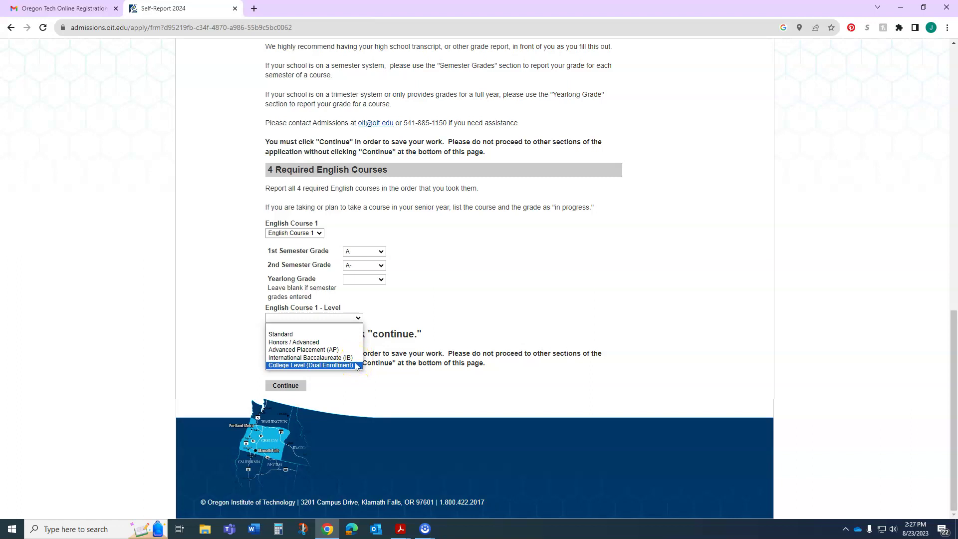
click(346, 334)
scroll(360, 324, down, 1)
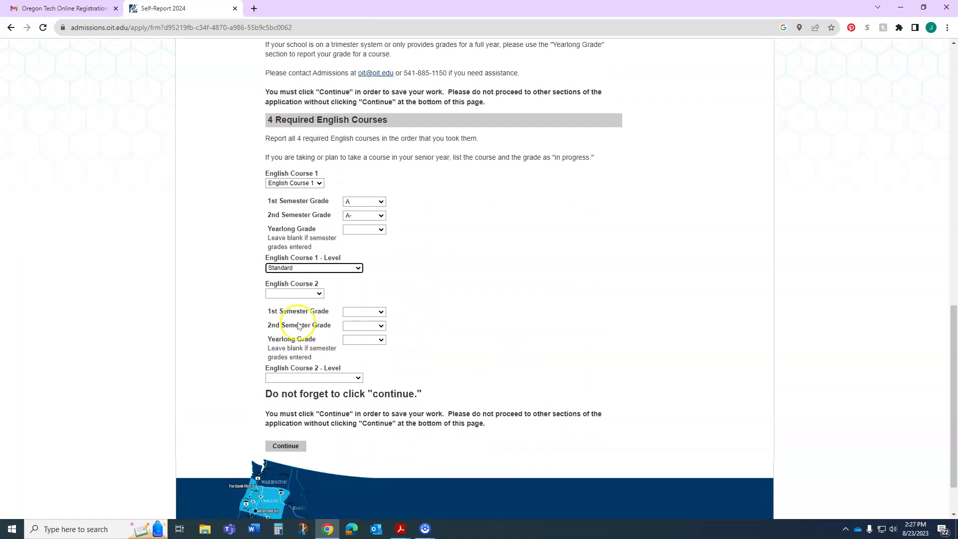
Step: Report English Course 2 with grades A and B+ at Standard level
key(Tab)
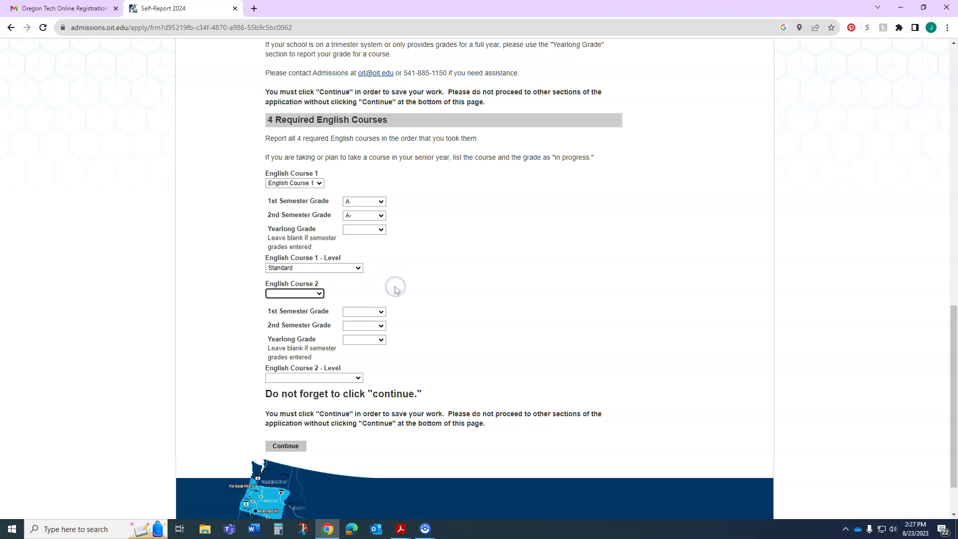
click(309, 293)
click(299, 307)
click(364, 312)
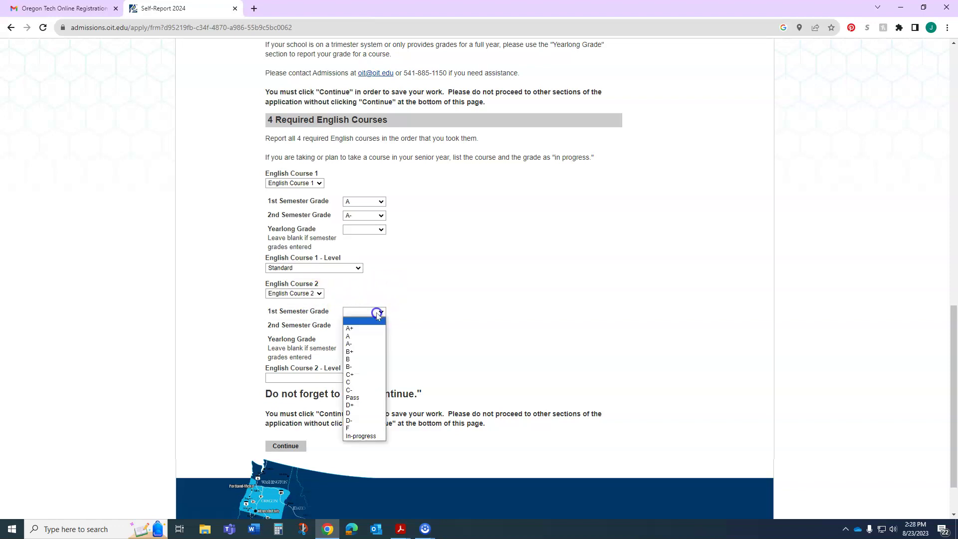
click(366, 323)
click(365, 325)
click(368, 363)
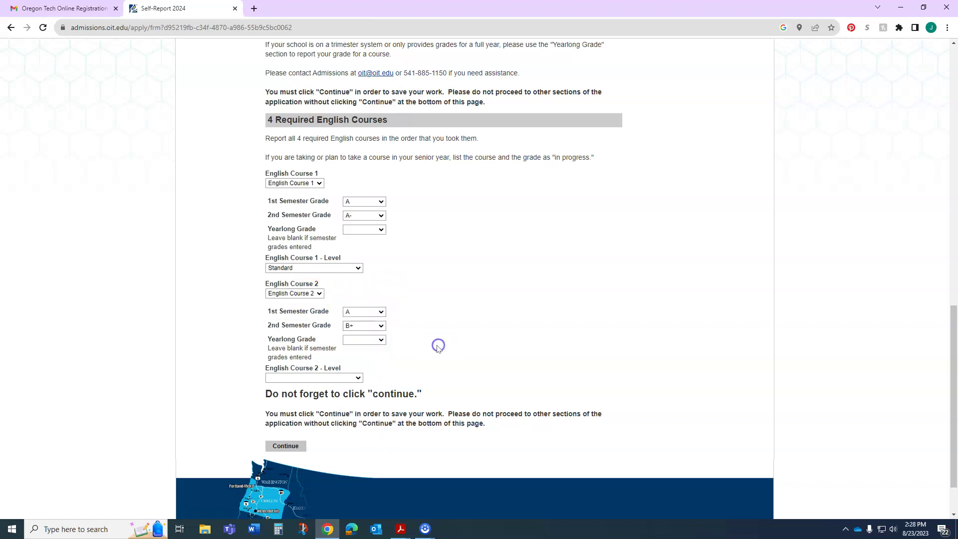
scroll(379, 340, down, 1)
click(324, 328)
click(310, 341)
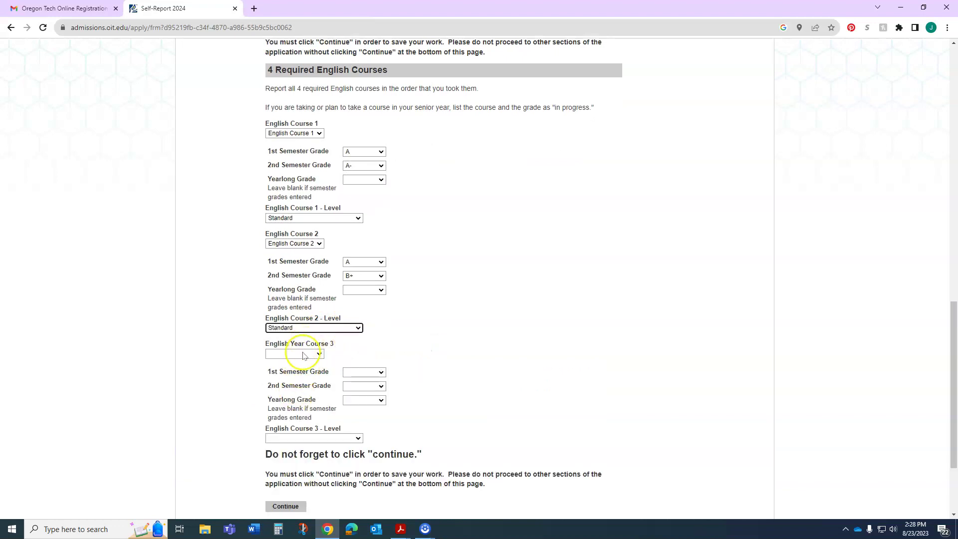
Step: Report English Course 3 with grades A- and B at AP level
click(303, 353)
click(294, 370)
scroll(466, 343, down, 2)
click(354, 251)
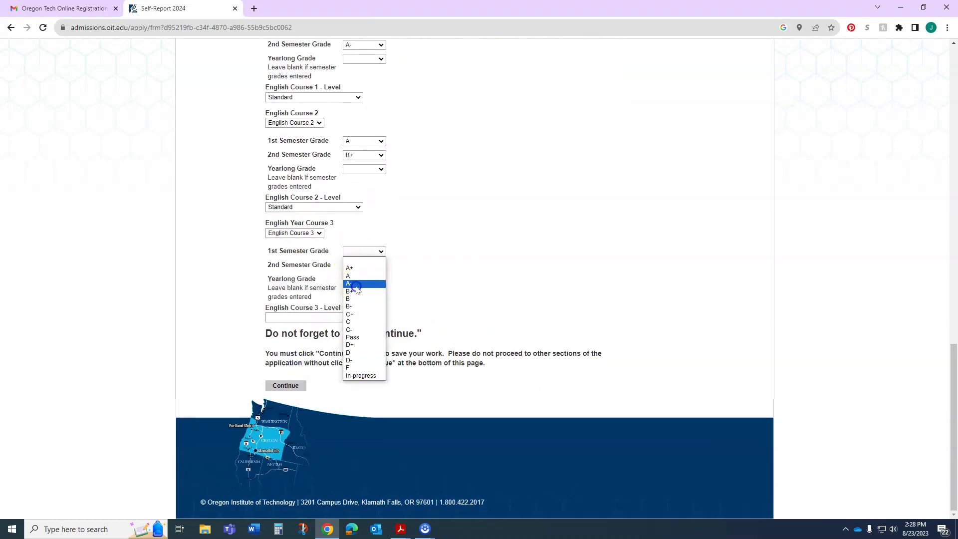
click(352, 281)
click(361, 266)
click(361, 312)
click(355, 318)
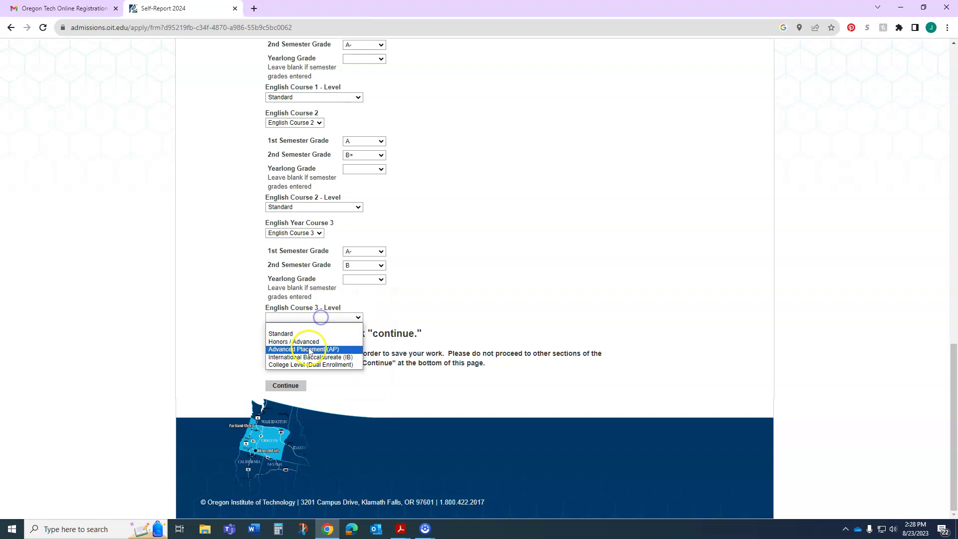
click(309, 349)
Step: Report English Course 4 with grades A and A at AP level
click(310, 343)
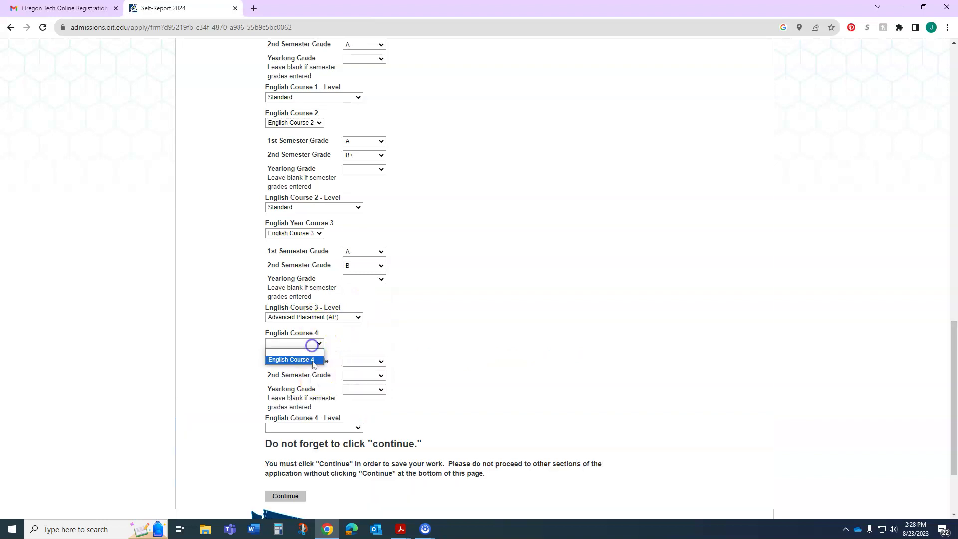
click(313, 358)
click(372, 363)
click(366, 383)
click(371, 375)
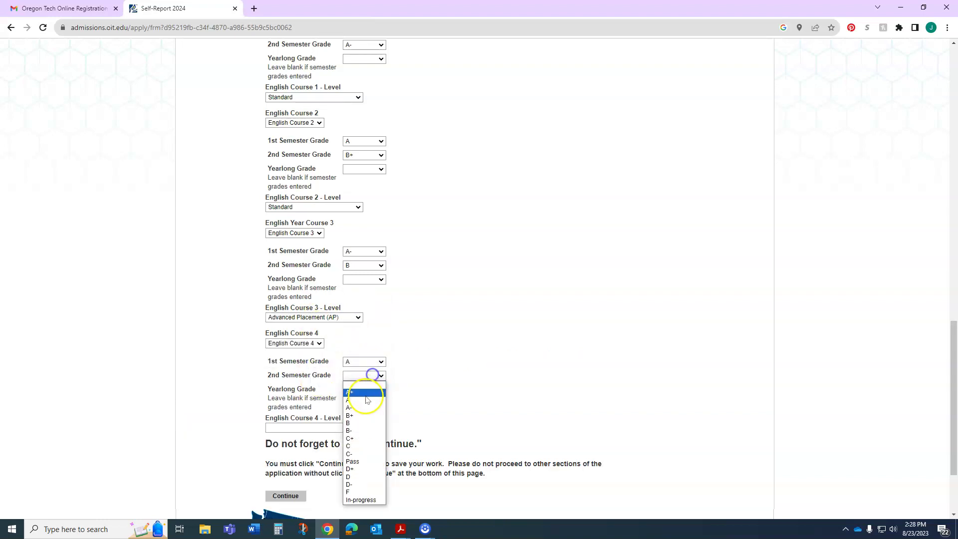
click(366, 398)
scroll(421, 385, down, 2)
click(340, 328)
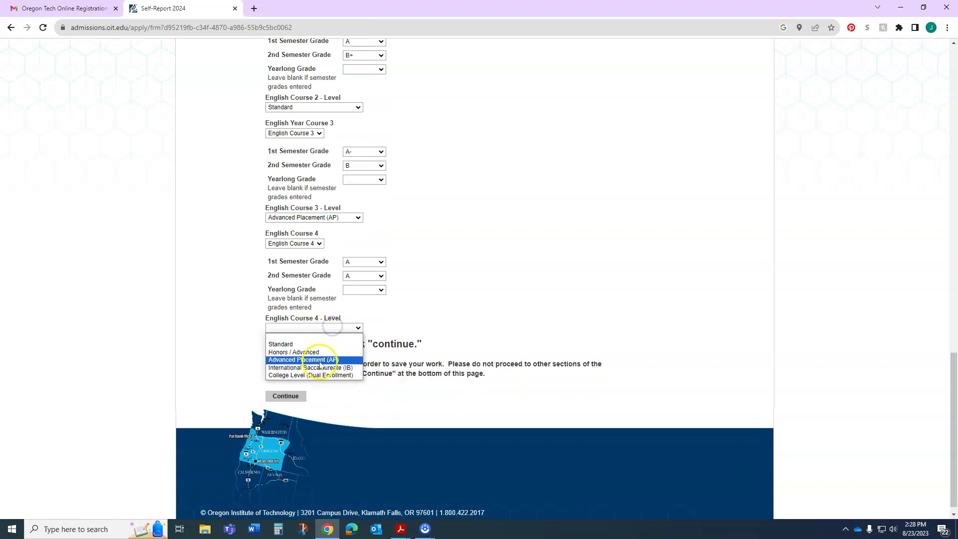
click(320, 360)
scroll(422, 364, down, 4)
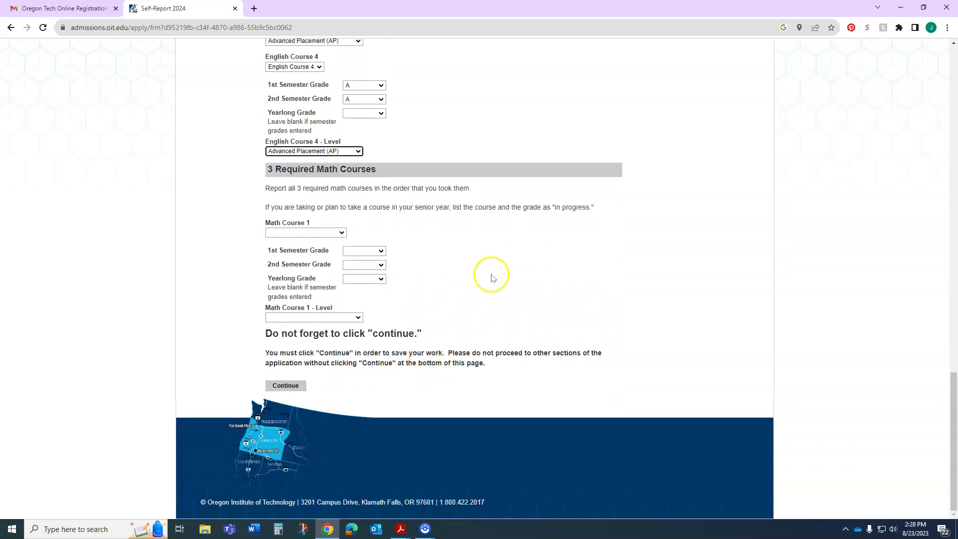
Step: Set Math Course 1 to Algebra 1 after briefly choosing Unlisted
click(331, 233)
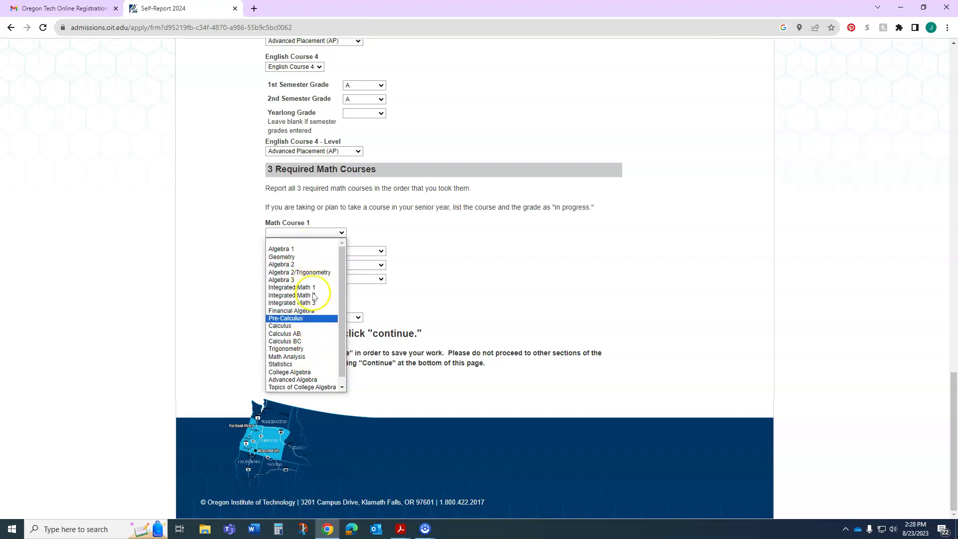
scroll(294, 344, down, 1)
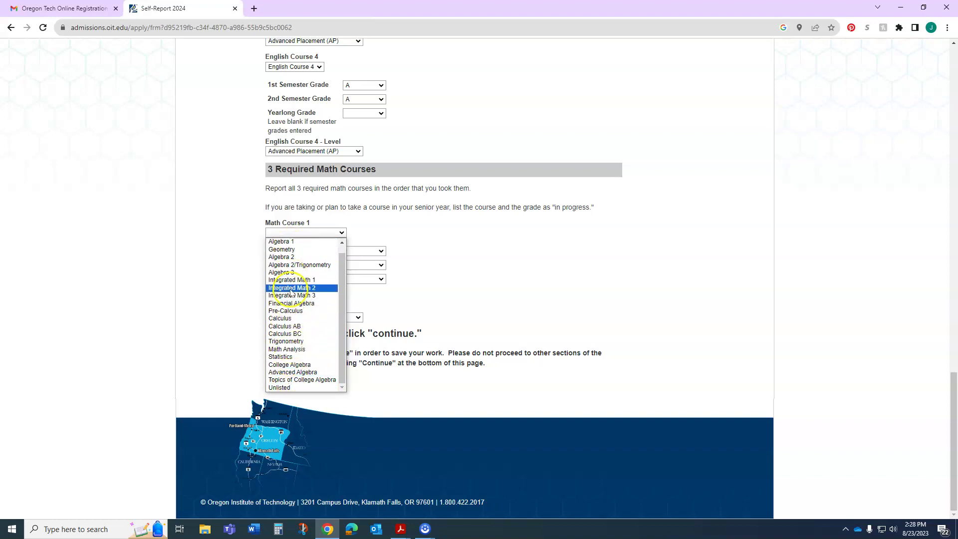
click(318, 388)
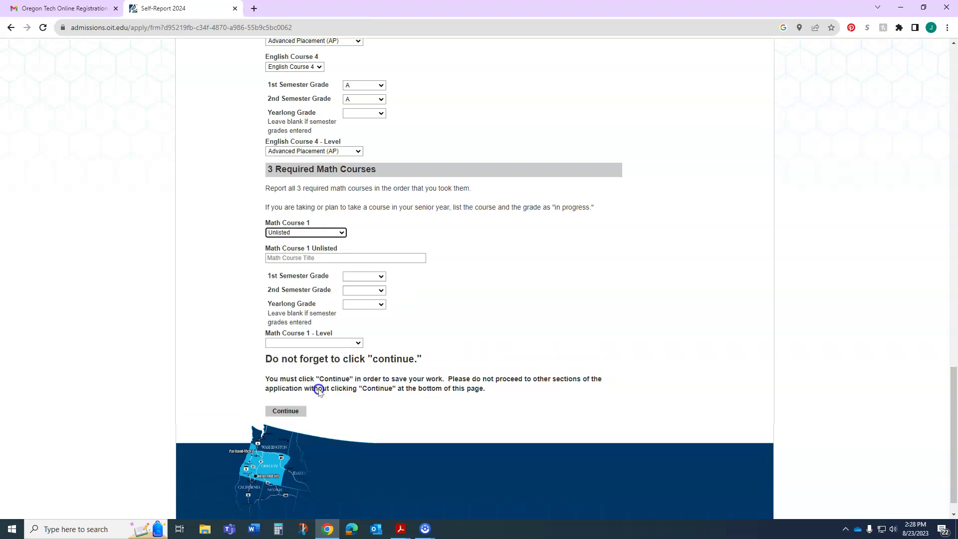
click(341, 256)
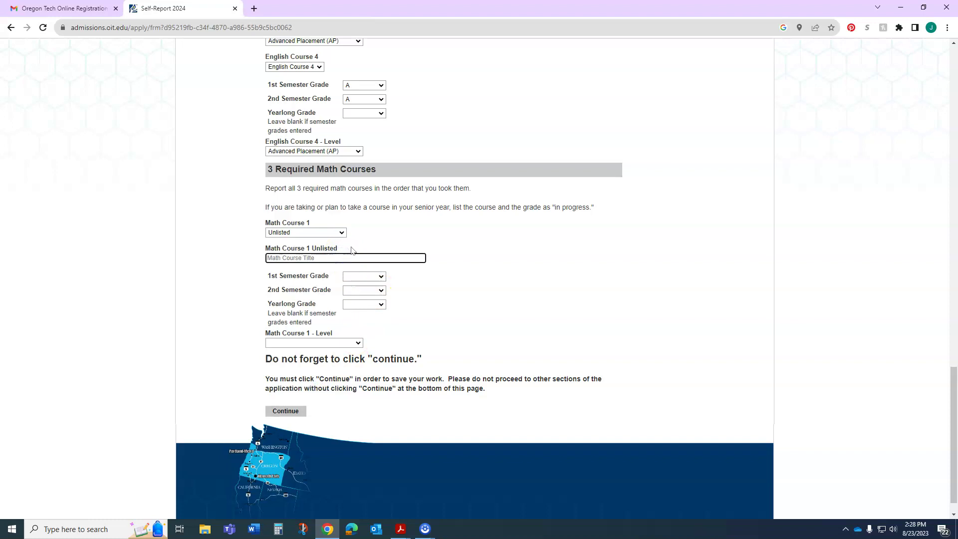
click(329, 232)
click(320, 244)
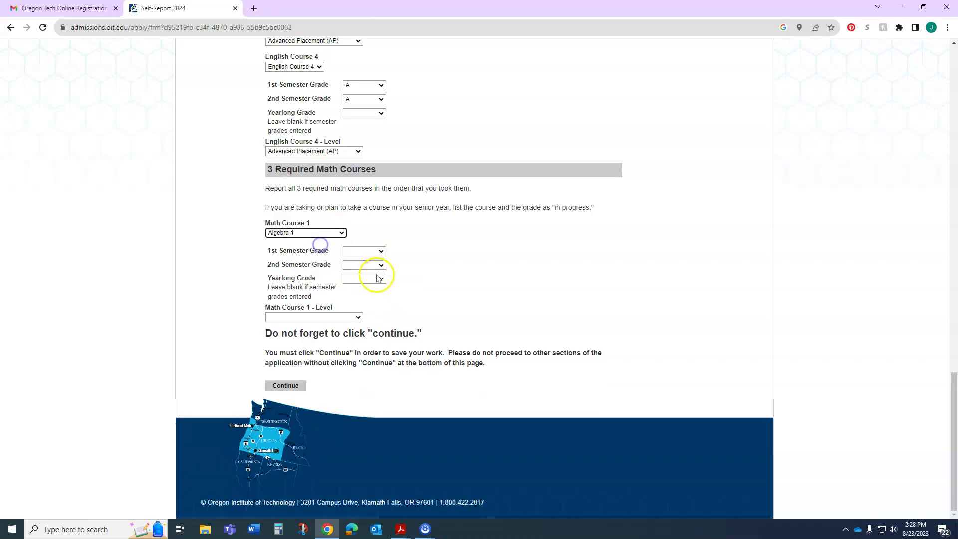
Step: Give Algebra 1 an A- both semesters at Standard level
click(349, 251)
click(364, 284)
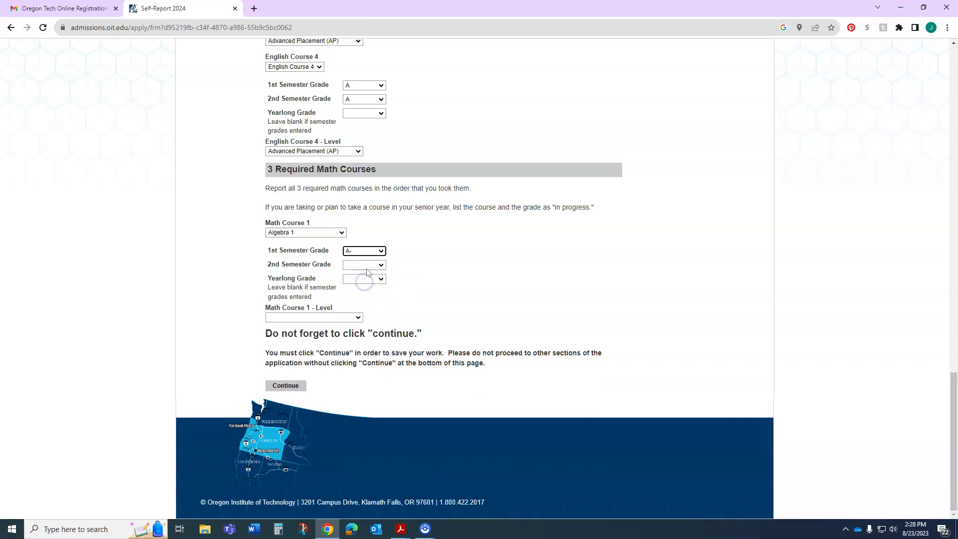
click(364, 265)
click(364, 297)
click(322, 318)
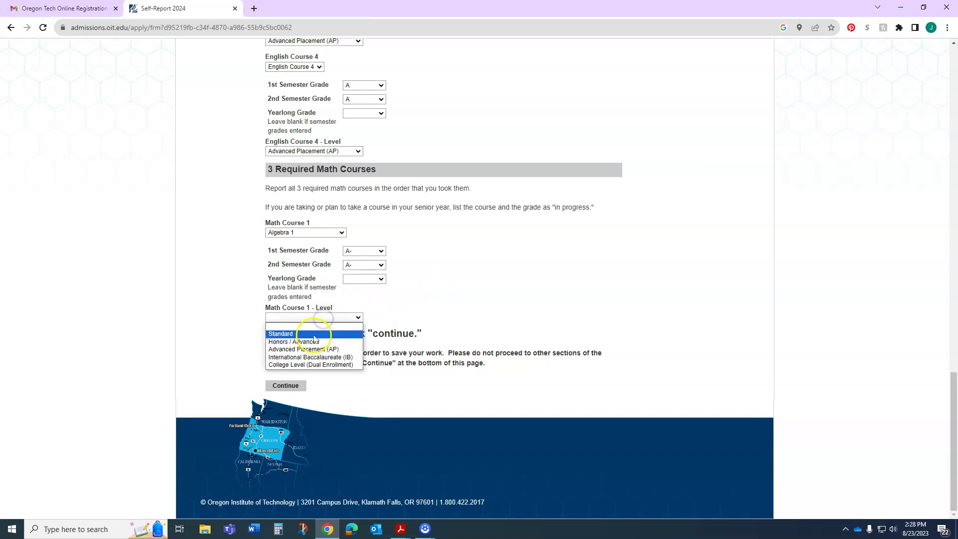
click(315, 334)
scroll(465, 327, down, 2)
Step: Report Geometry as Math Course 2 with B- and B, Honors / Advanced
click(327, 249)
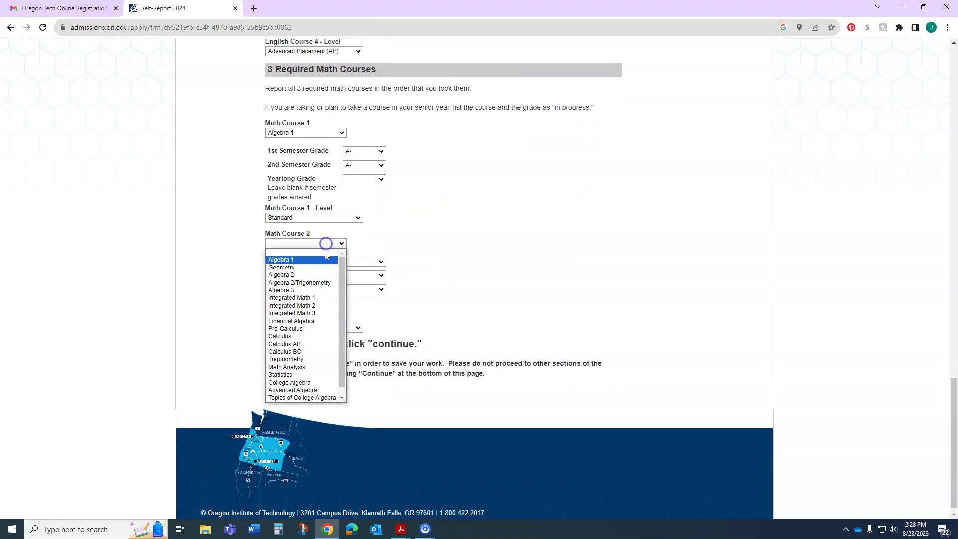
click(305, 267)
click(363, 262)
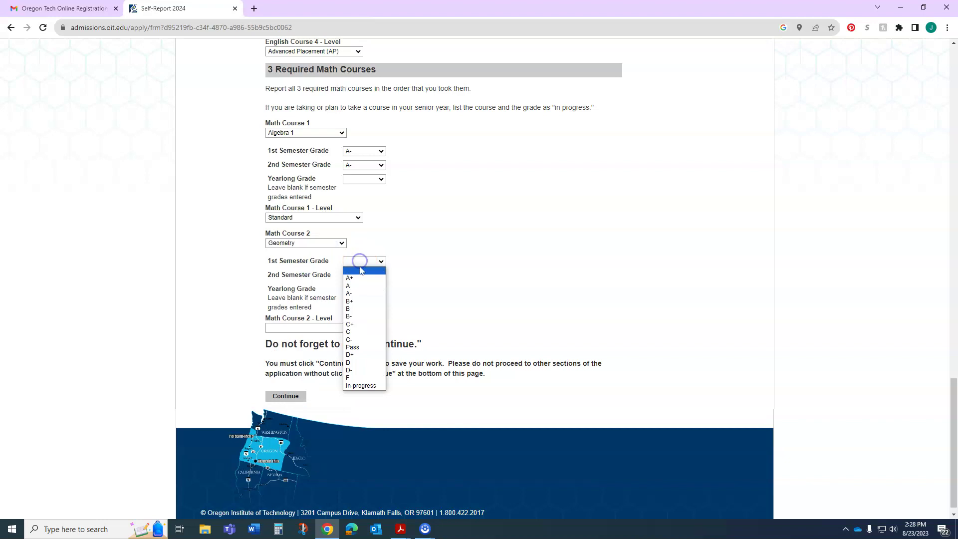
click(359, 315)
click(359, 275)
click(357, 323)
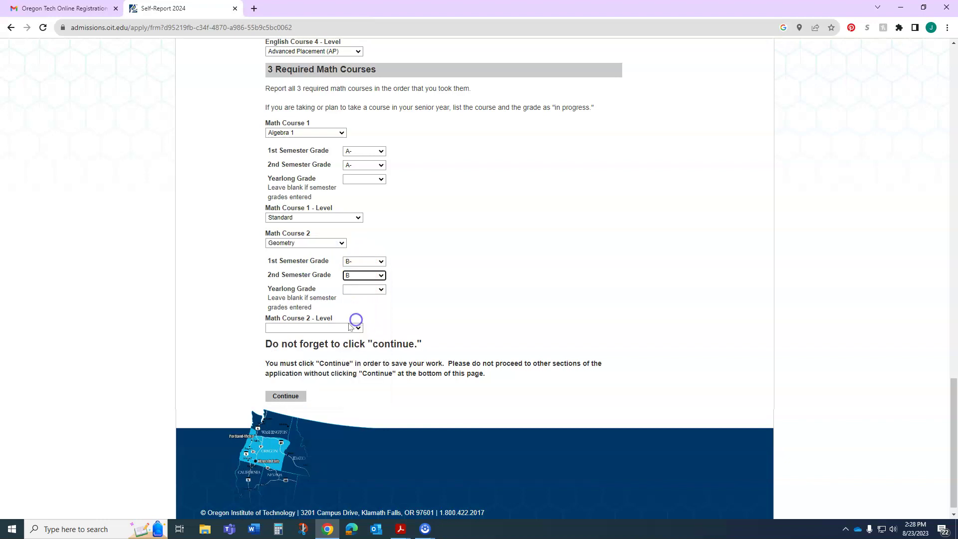
click(322, 328)
Step: Report Algebra 2 as Math Course 3 with A- and A, Honors / Advanced
click(315, 350)
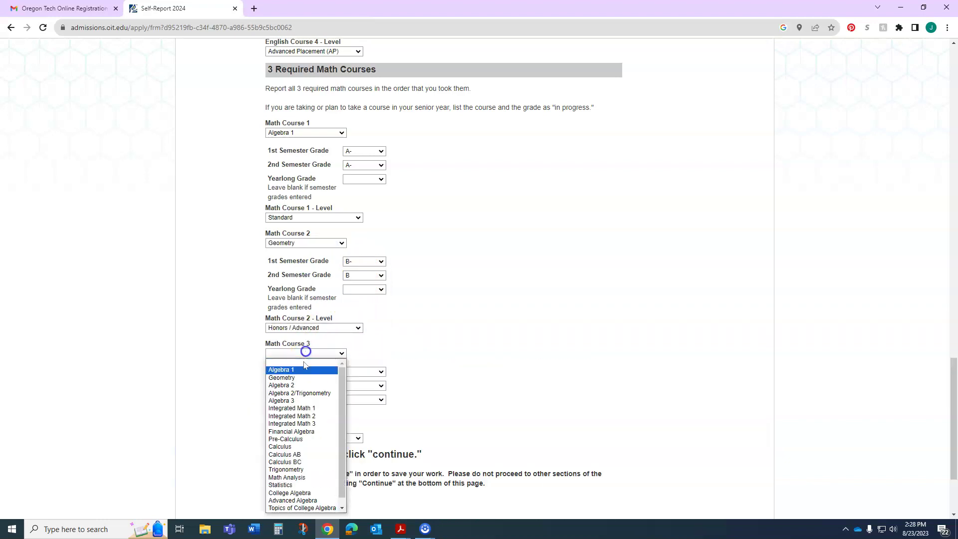
click(299, 384)
scroll(398, 338, down, 2)
click(374, 252)
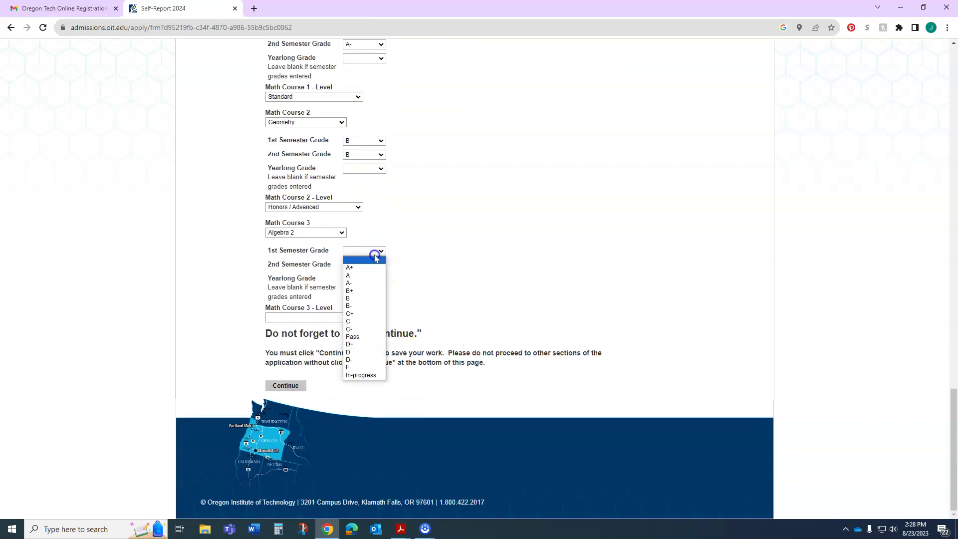
click(364, 284)
click(365, 270)
click(362, 290)
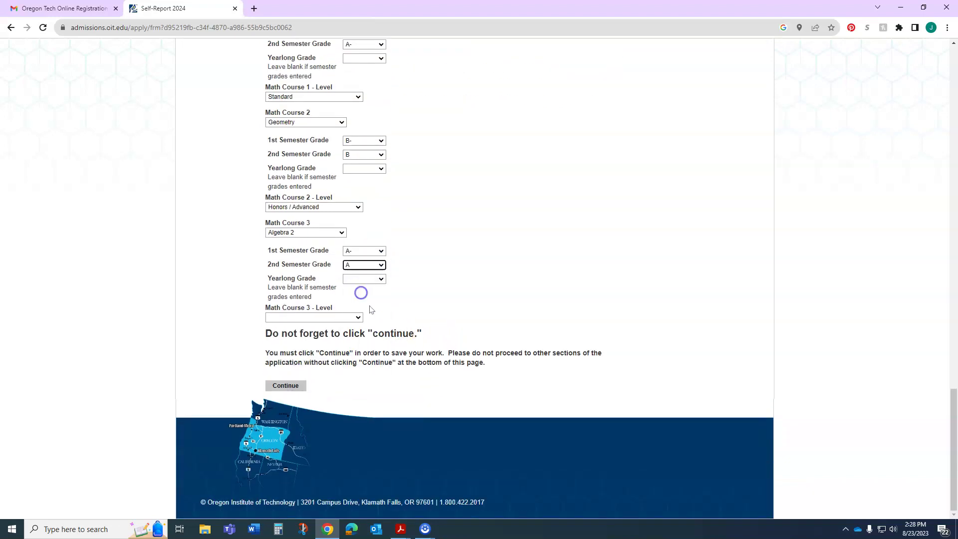
click(327, 317)
click(317, 343)
scroll(424, 349, down, 2)
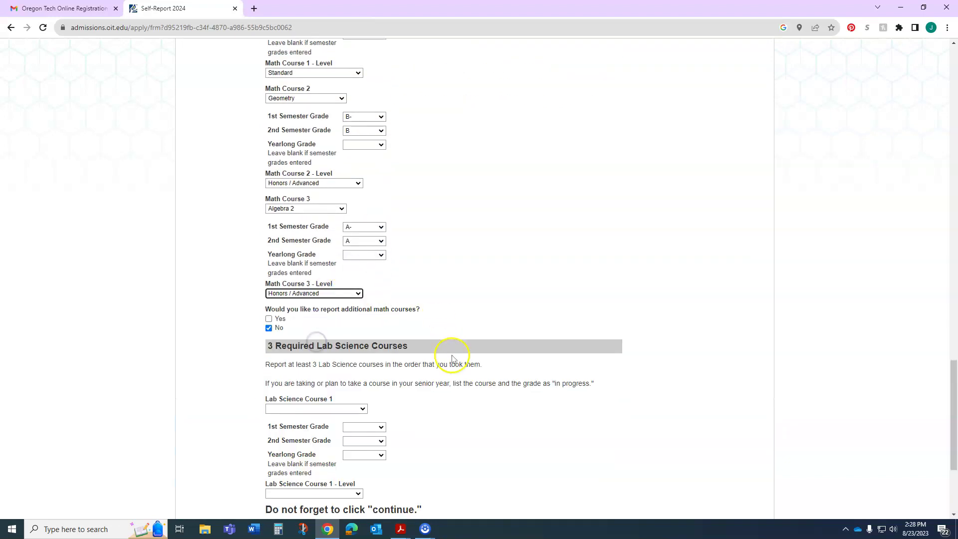
Step: Answer Yes to more math courses and add Algebra 3 with A- both semesters, Honors / Advanced
click(268, 243)
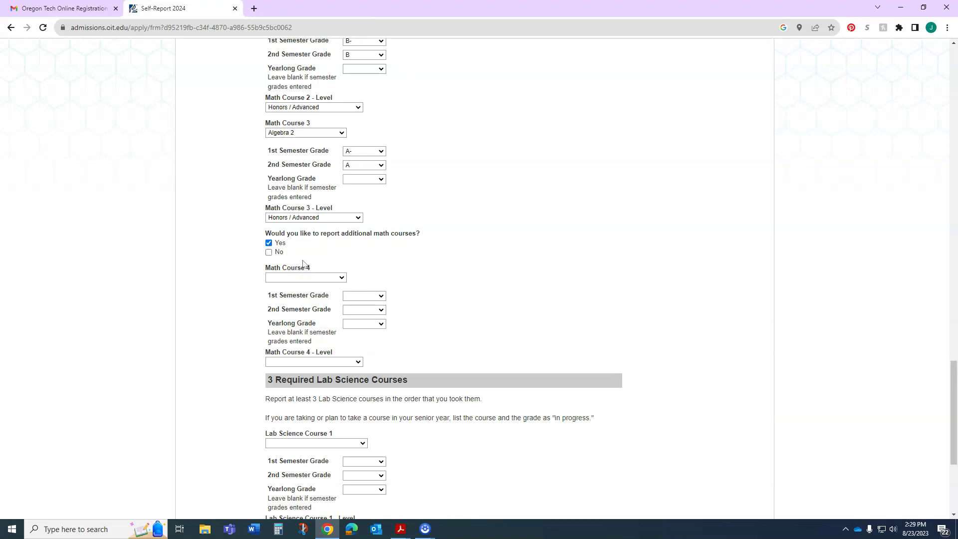
click(303, 279)
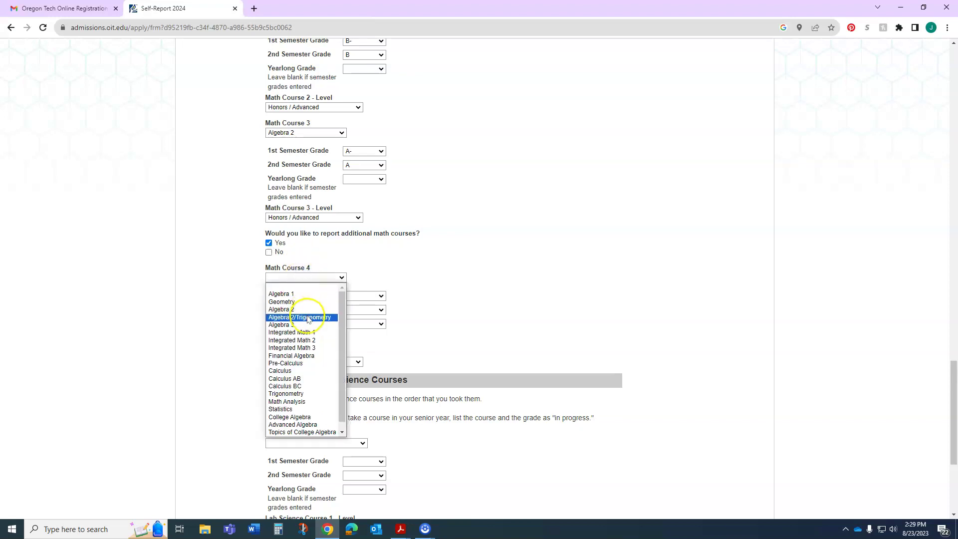
click(305, 325)
click(363, 296)
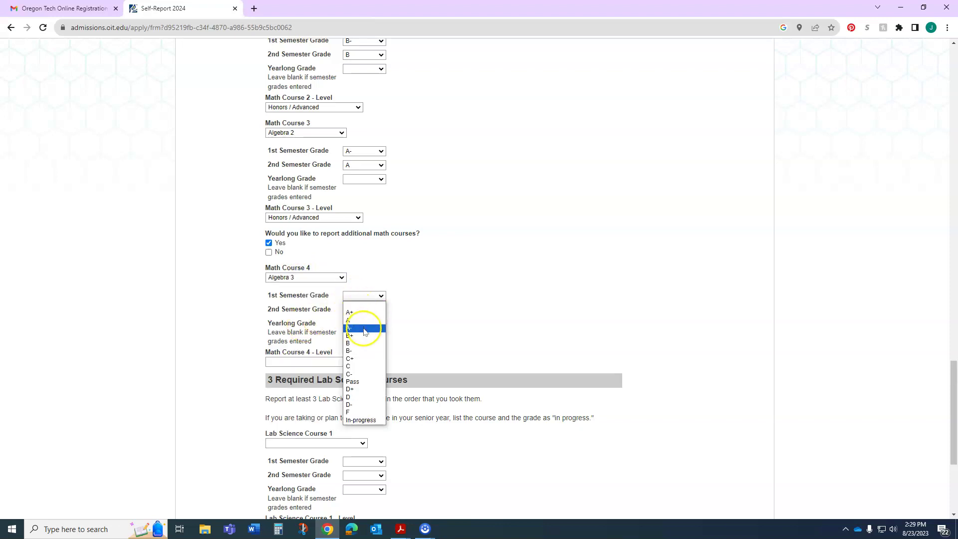
click(362, 328)
click(363, 310)
click(363, 343)
click(323, 362)
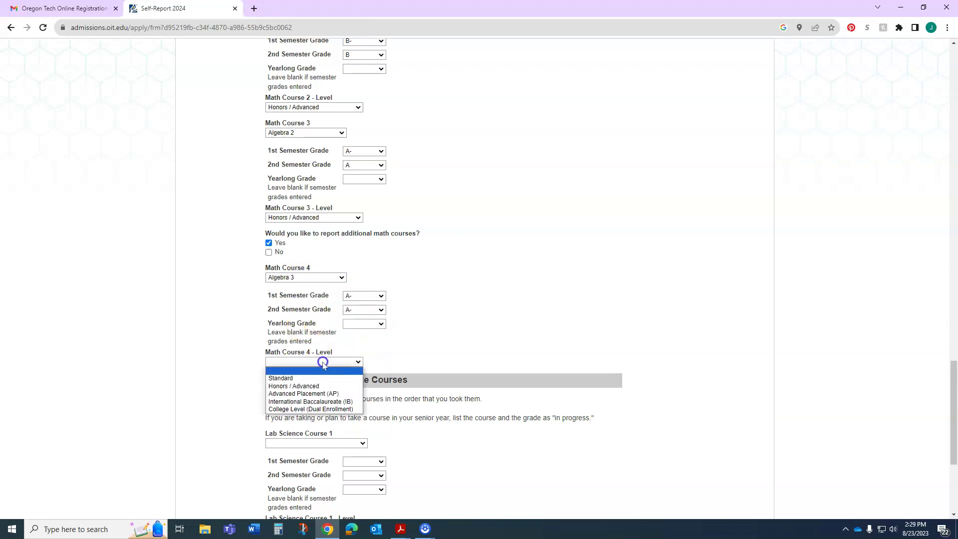
click(320, 386)
scroll(438, 354, down, 4)
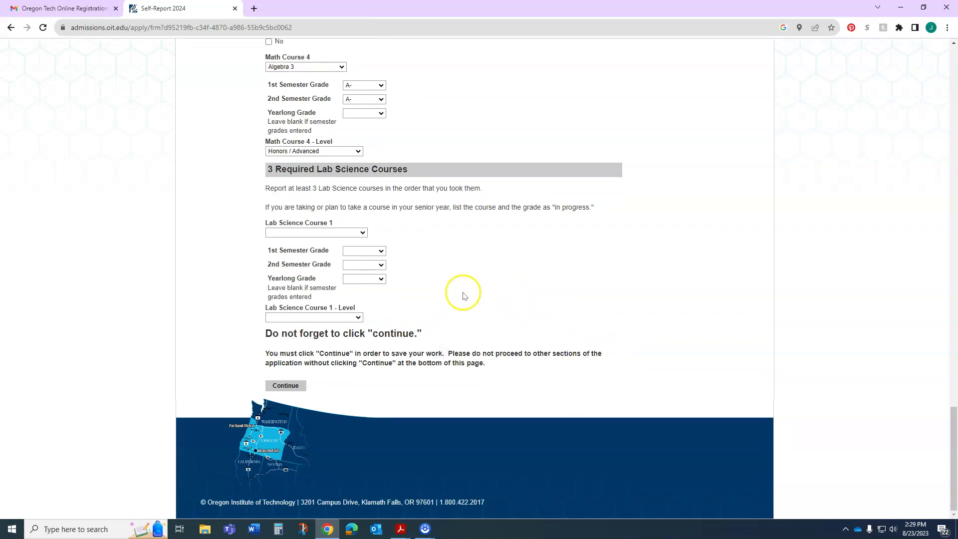
Step: Report Chemistry as Lab Science Course 1 with A+ both semesters, Honors / Advanced
click(355, 234)
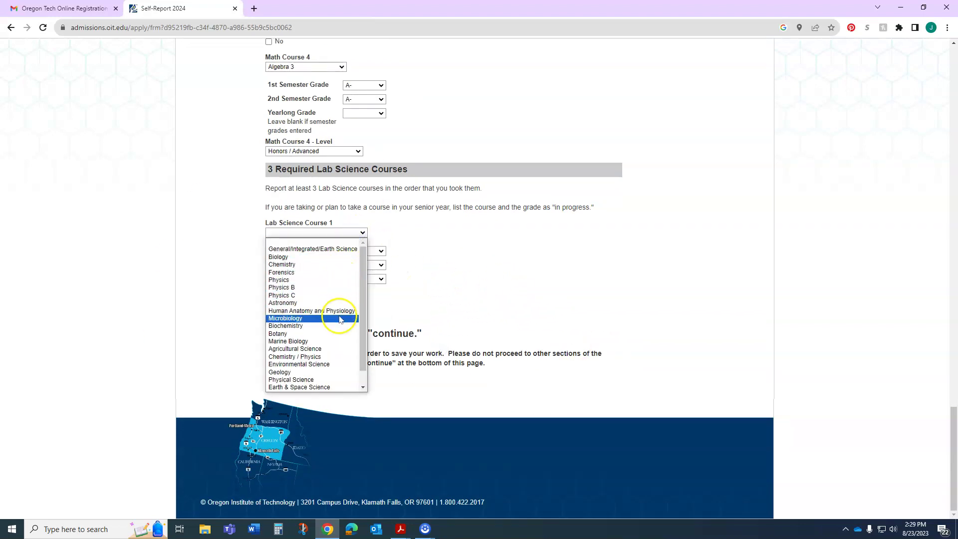
click(439, 256)
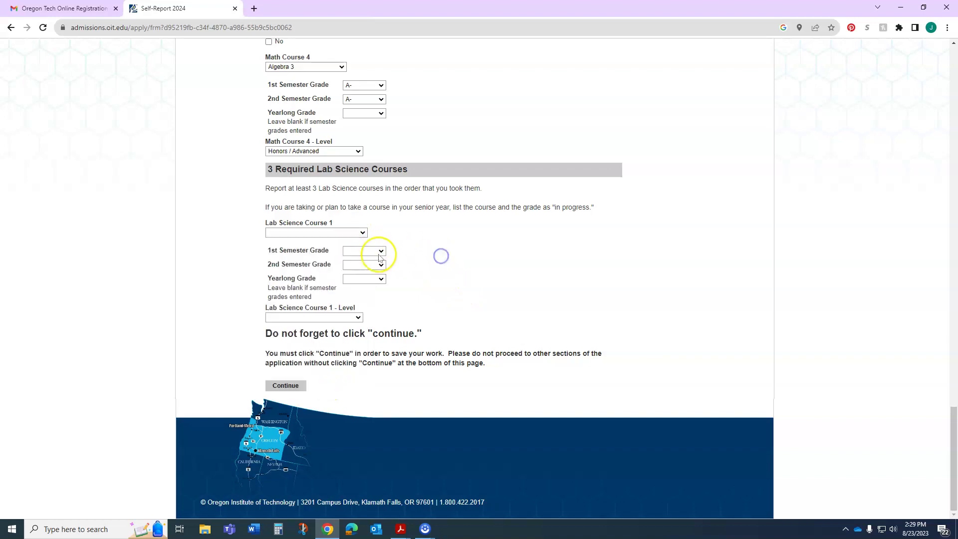
click(359, 233)
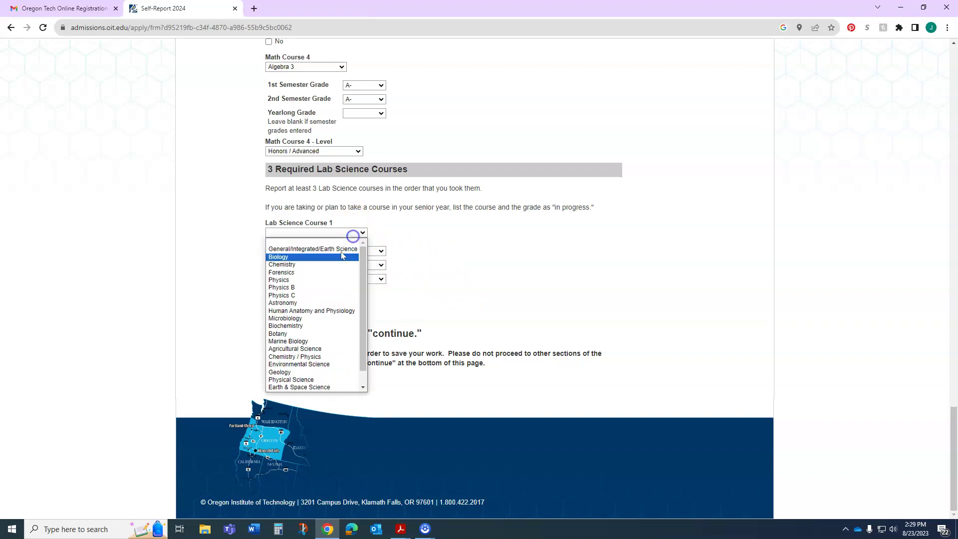
click(353, 256)
click(358, 249)
click(358, 268)
click(363, 264)
click(357, 278)
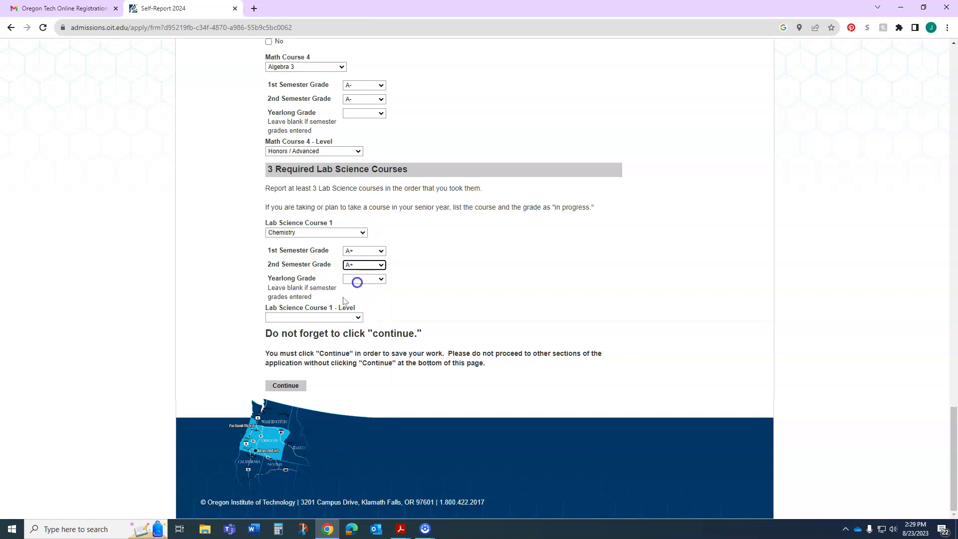
click(319, 318)
click(326, 342)
Step: Report Biology as Lab Science Course 2 with A both semesters, Honors / Advanced
click(325, 342)
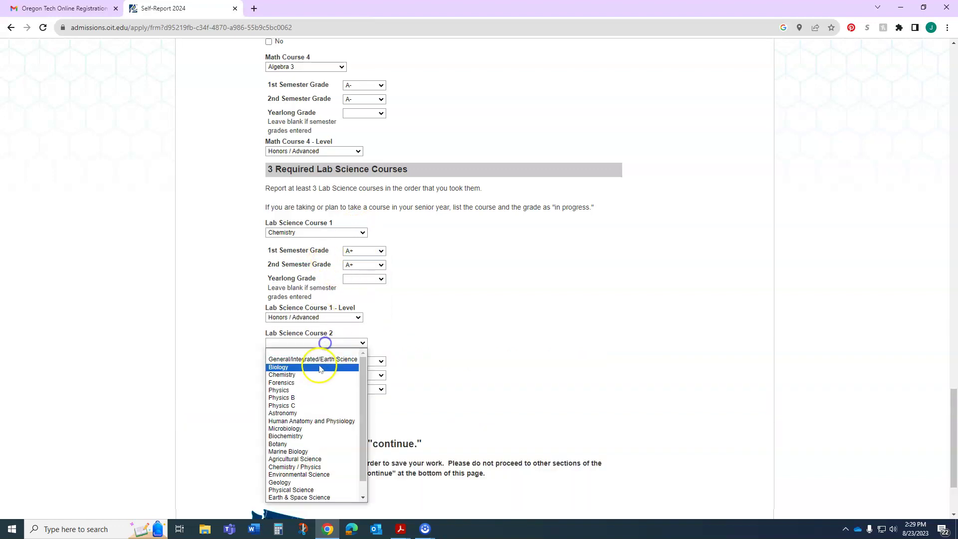
click(319, 367)
scroll(399, 310, down, 2)
click(374, 261)
click(362, 286)
click(368, 275)
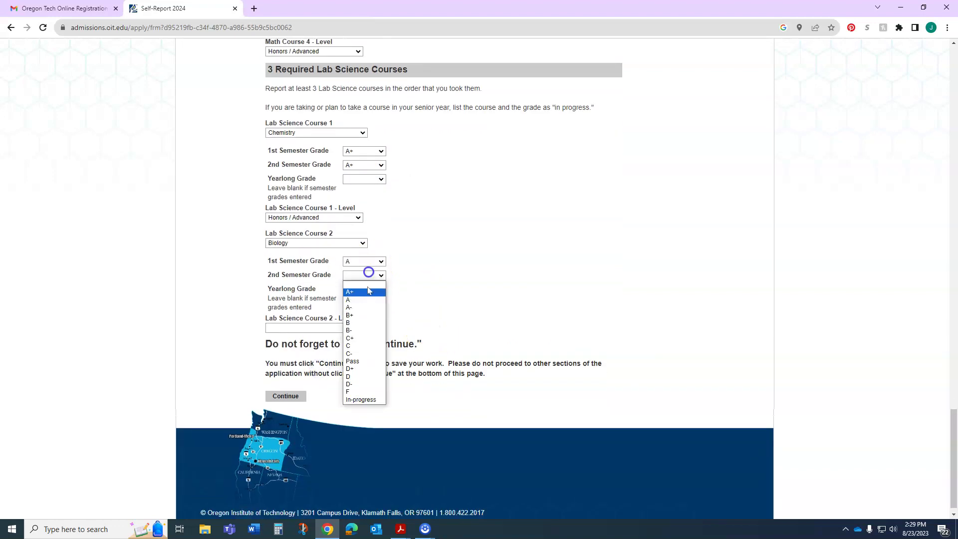
click(362, 300)
click(327, 328)
click(330, 352)
Step: Report Physics as Lab Science Course 3 with A+ and A at Standard level
click(327, 353)
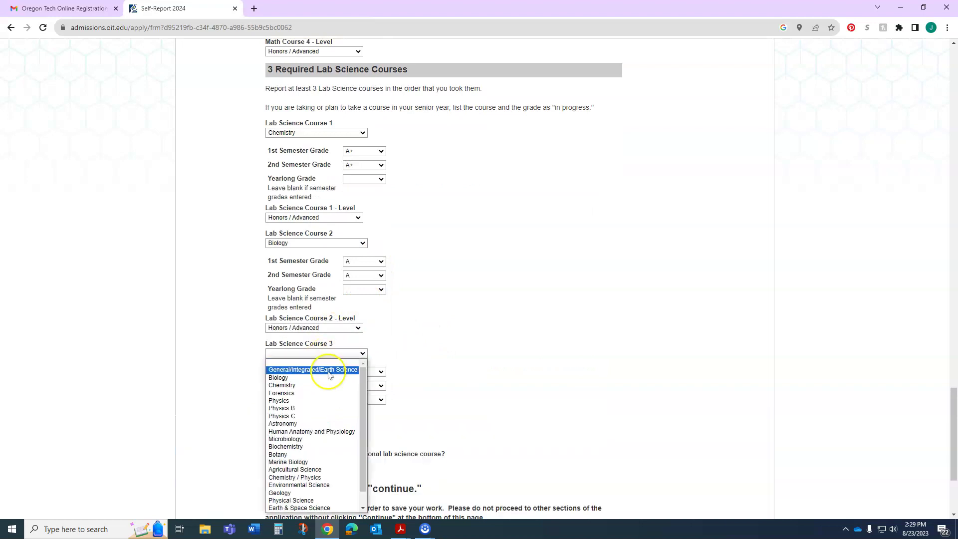
click(314, 400)
click(374, 372)
click(368, 389)
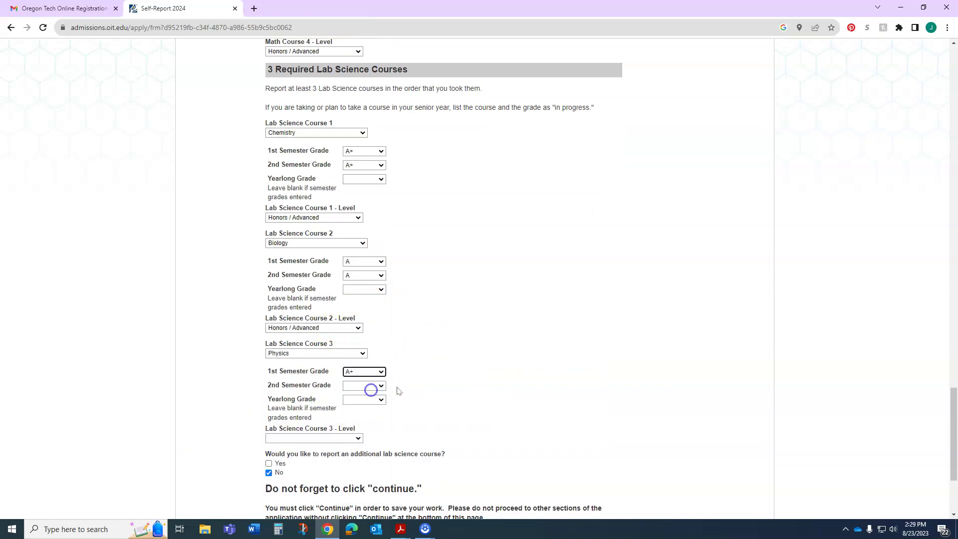
scroll(395, 390, down, 2)
click(368, 285)
click(367, 311)
click(322, 339)
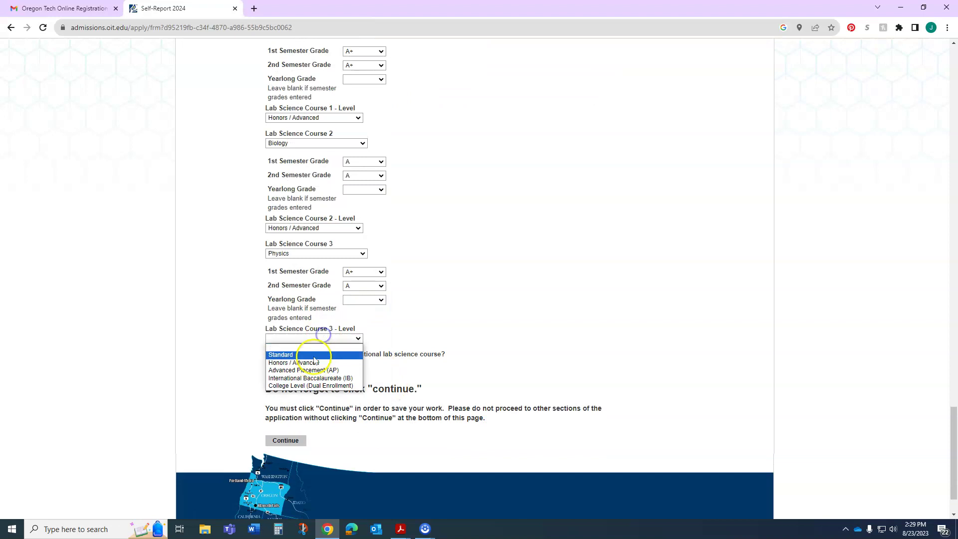
click(314, 349)
scroll(383, 341, down, 4)
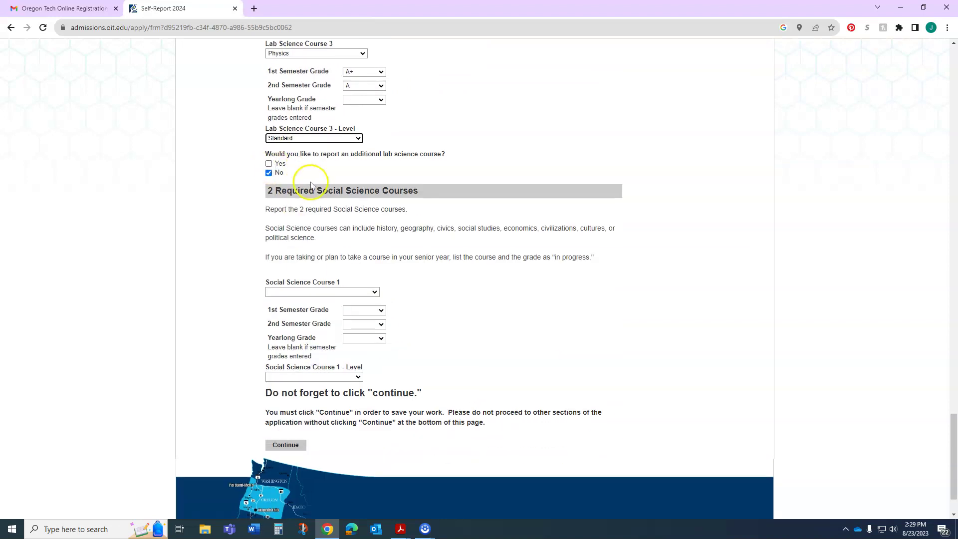
Step: Report Hawaiian History as Social Science Course 1 with grades A+ and A, Honors/Advanced level
scroll(360, 154, down, 2)
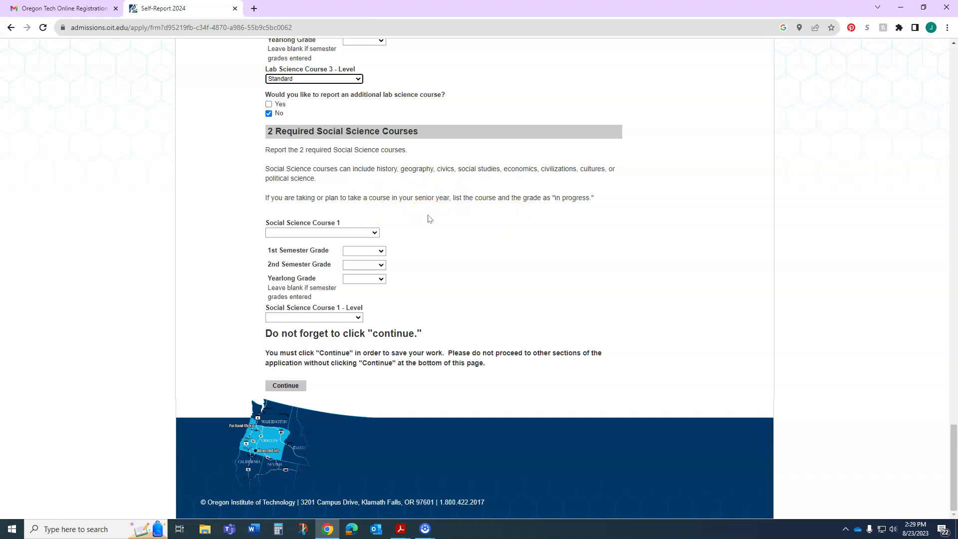
click(373, 233)
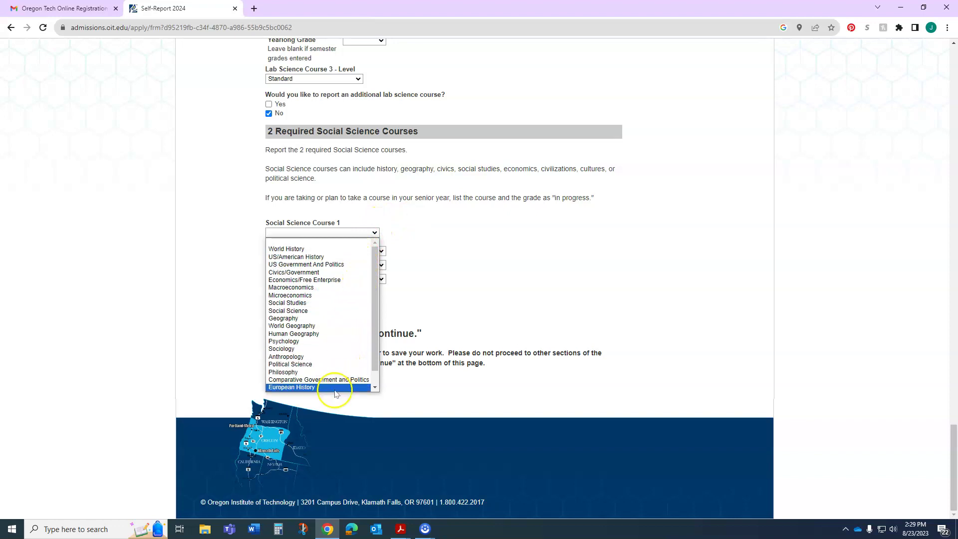
scroll(341, 295, down, 1)
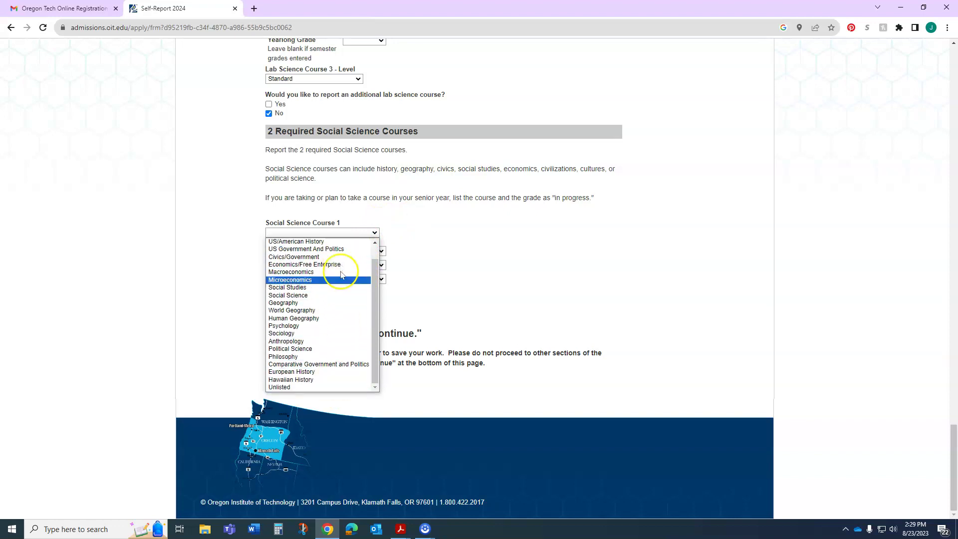
click(320, 388)
click(374, 259)
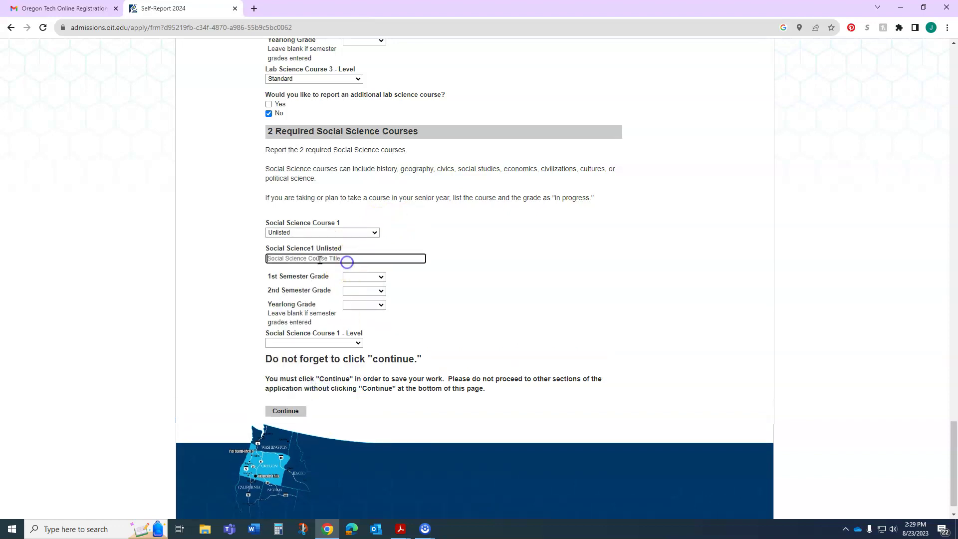
click(341, 233)
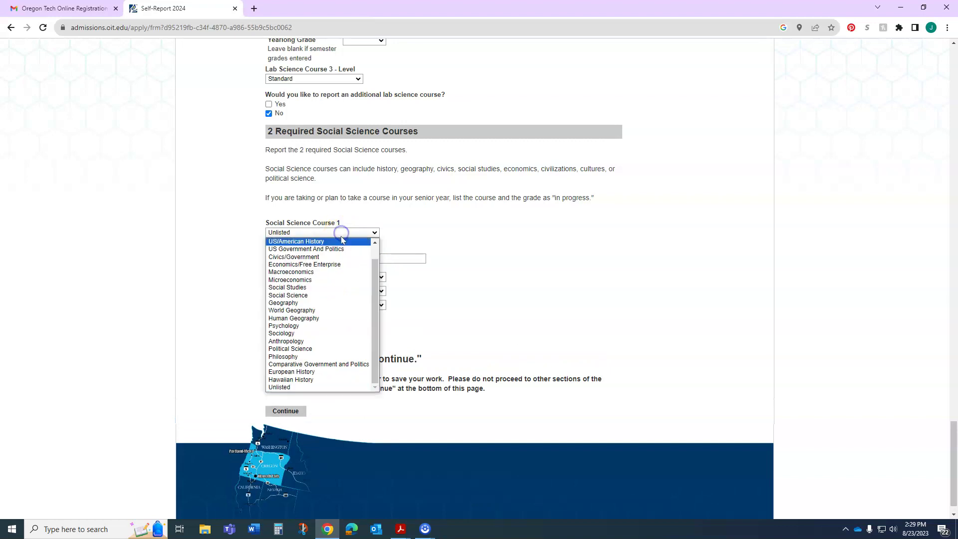
click(302, 380)
click(364, 251)
click(364, 268)
click(364, 265)
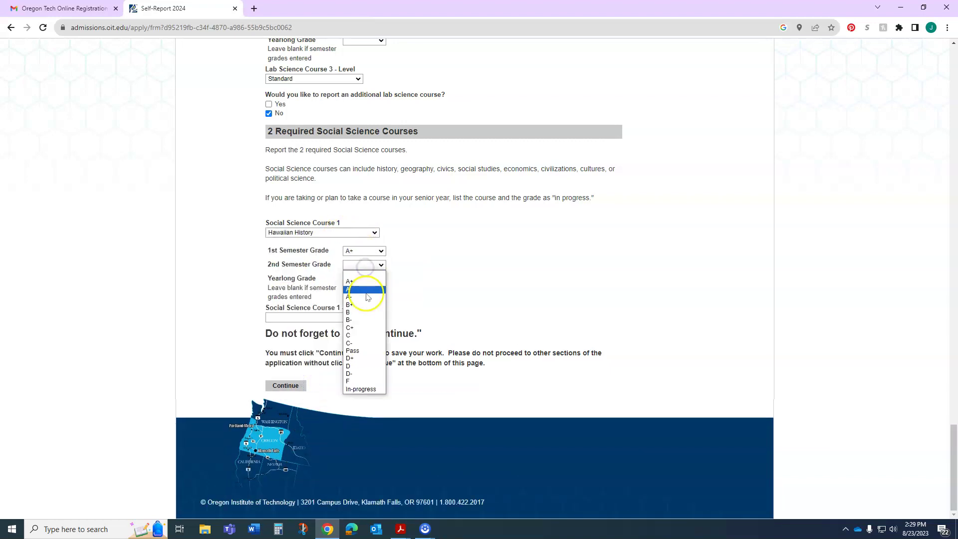
click(364, 288)
click(321, 318)
click(322, 342)
Step: Report World History as Social Science Course 2 with A both semesters, Standard level
click(320, 343)
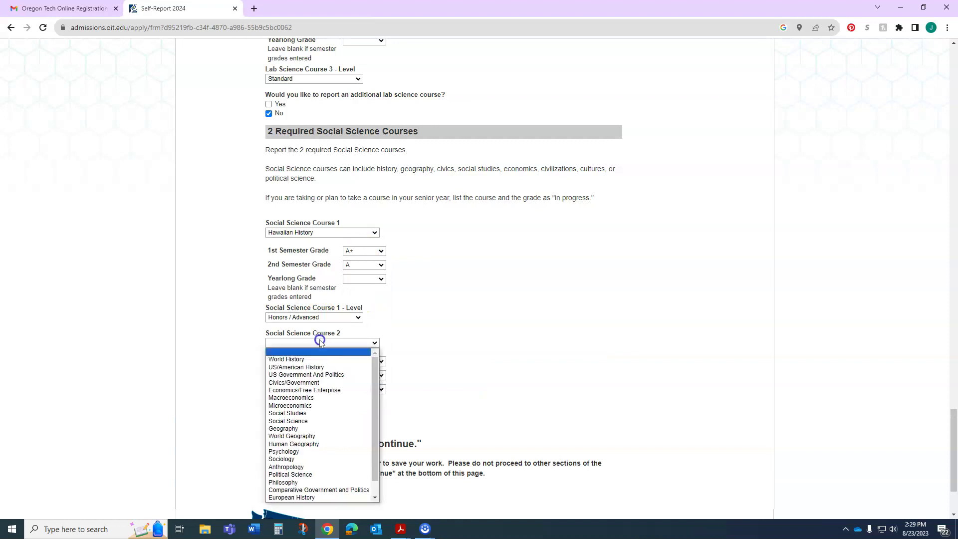
click(317, 359)
click(363, 361)
click(364, 386)
click(370, 375)
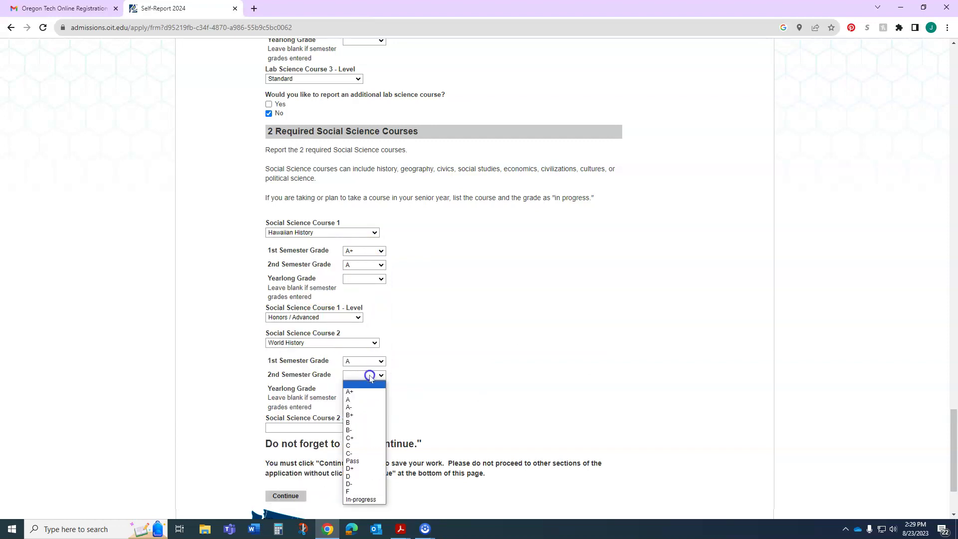
click(364, 405)
scroll(364, 404, down, 2)
click(329, 328)
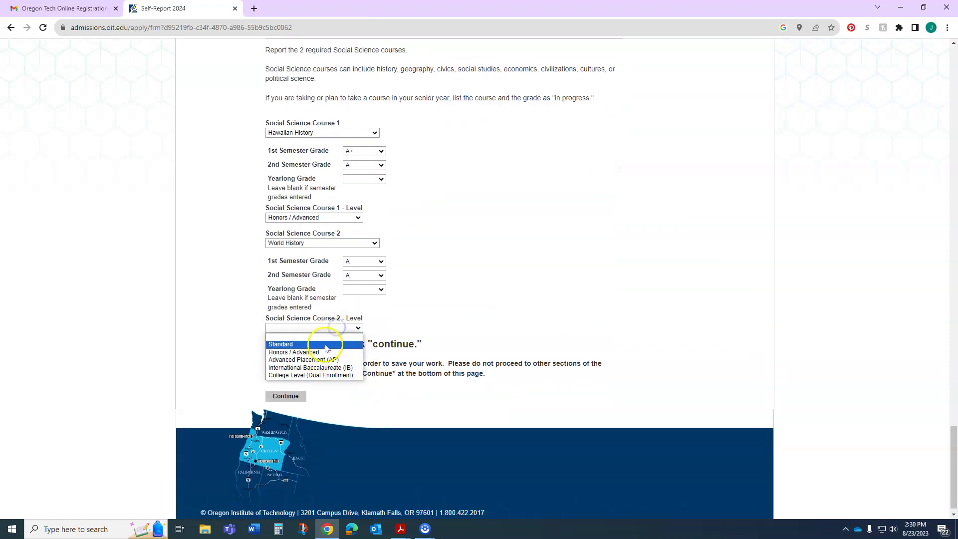
click(325, 343)
scroll(516, 348, down, 3)
Step: Add Engineering as career/technical Course 1 with a first-semester A at Standard level
scroll(515, 347, down, 1)
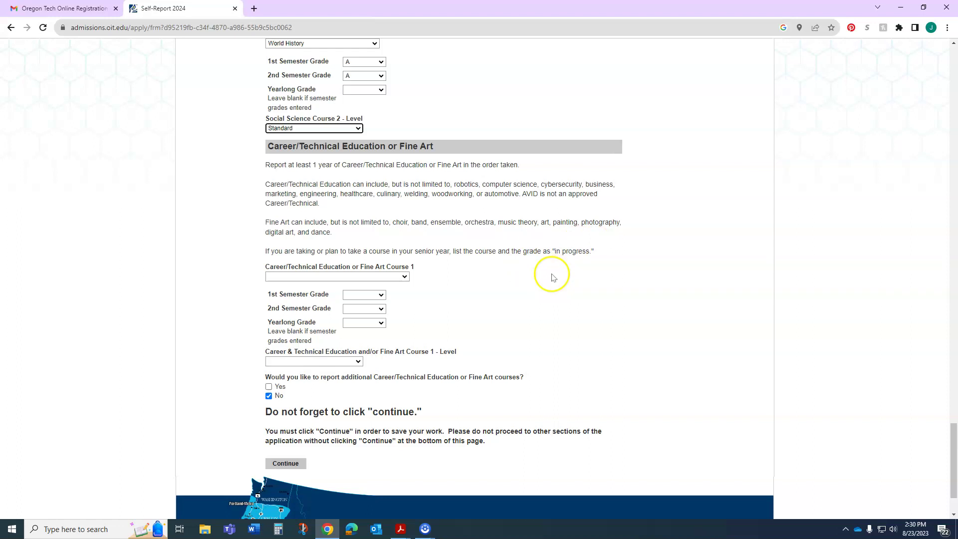
click(396, 277)
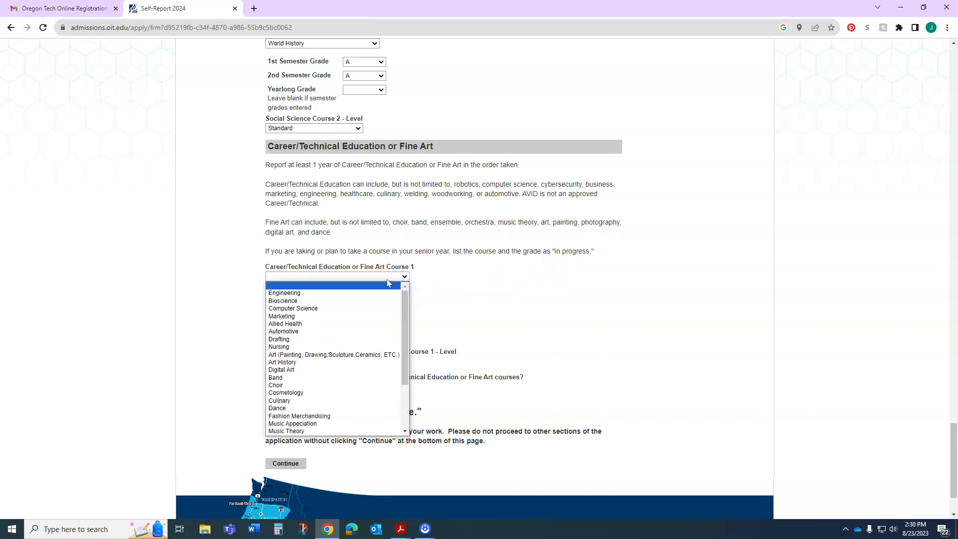
click(385, 293)
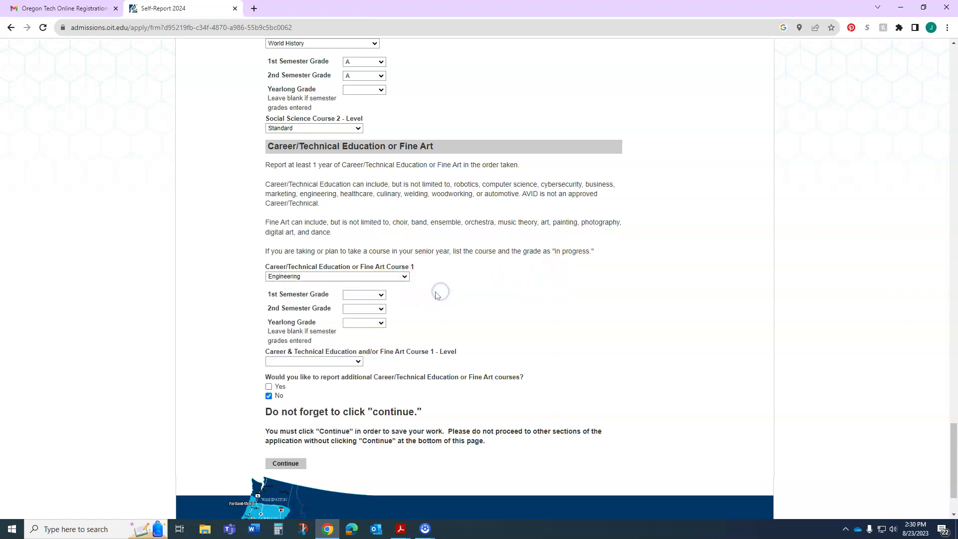
scroll(436, 295, down, 1)
click(378, 245)
click(372, 261)
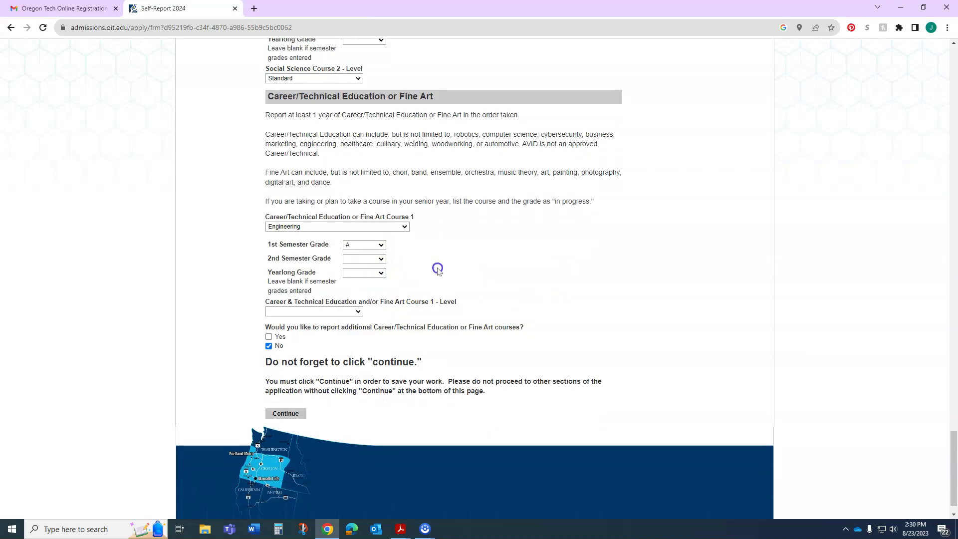
click(340, 313)
click(320, 322)
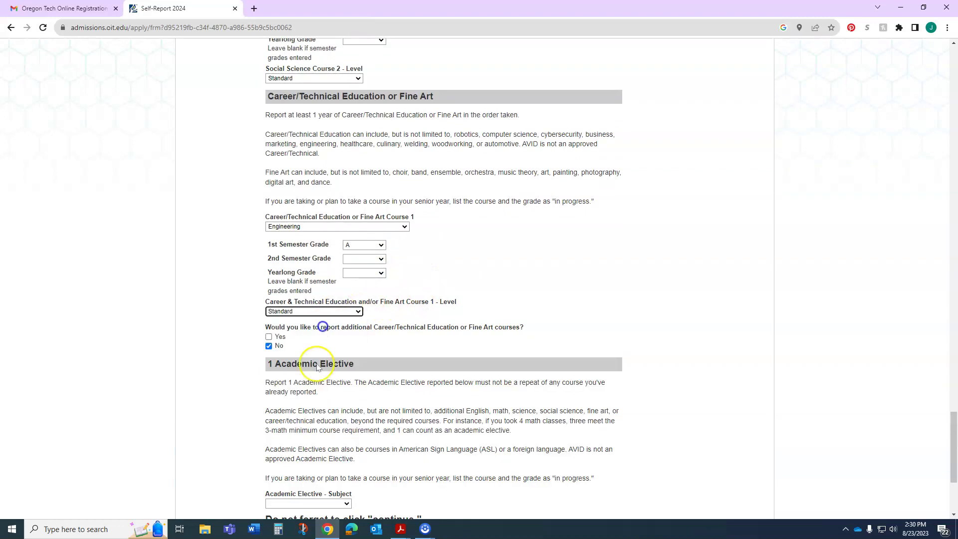
Step: Add Choir as a second course with a second-semester B+ at Standard level
click(269, 337)
scroll(391, 312, down, 2)
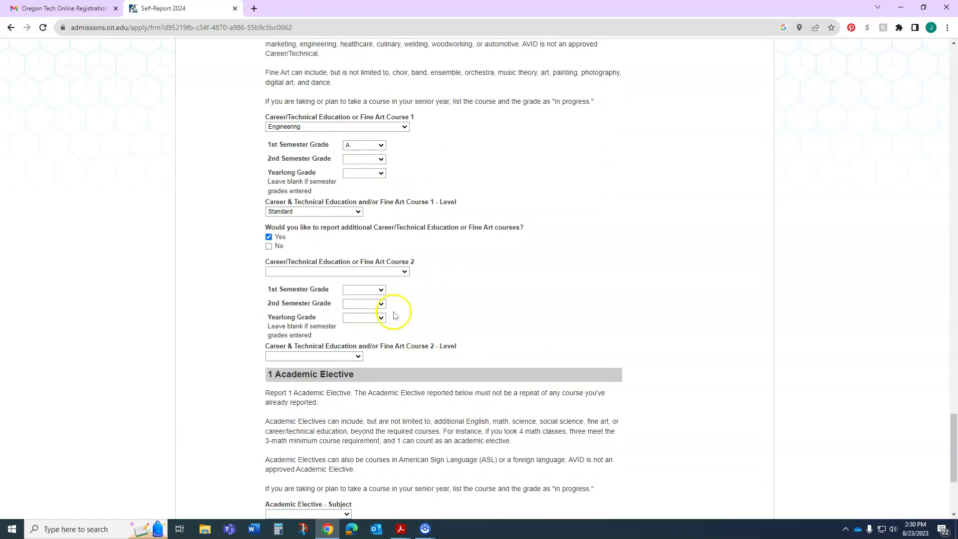
click(398, 272)
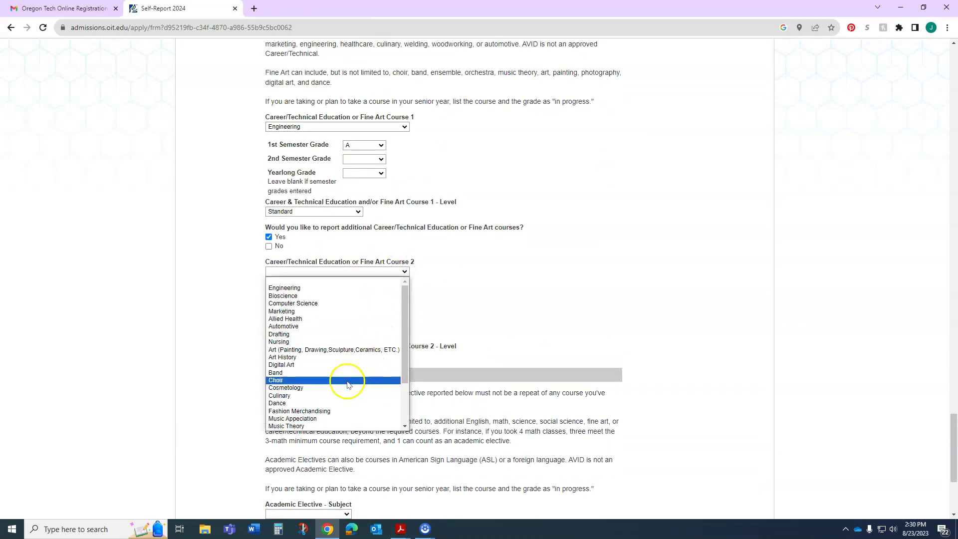
click(342, 380)
click(366, 303)
click(355, 344)
click(327, 356)
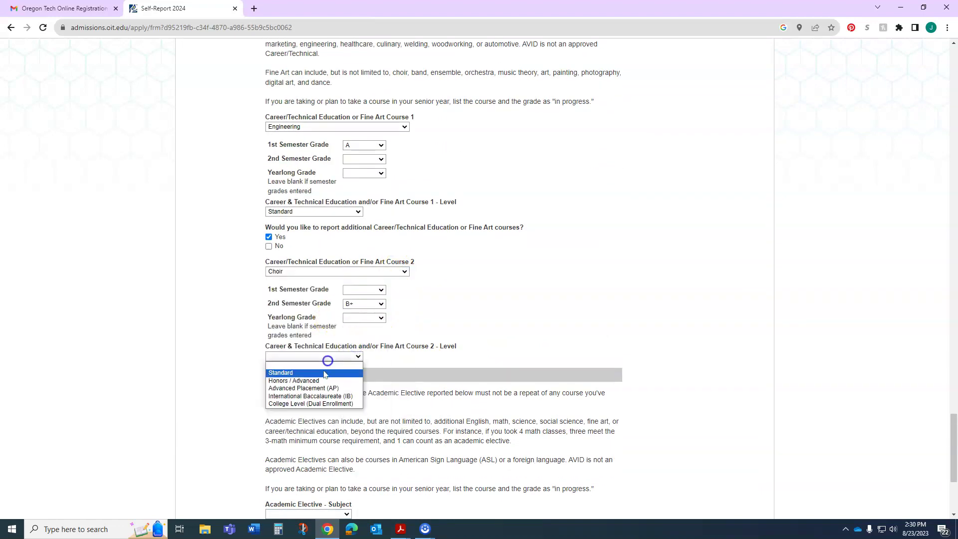
click(319, 370)
Step: Choose Language as the academic elective subject, with Hawaiian as the language
scroll(629, 327, down, 4)
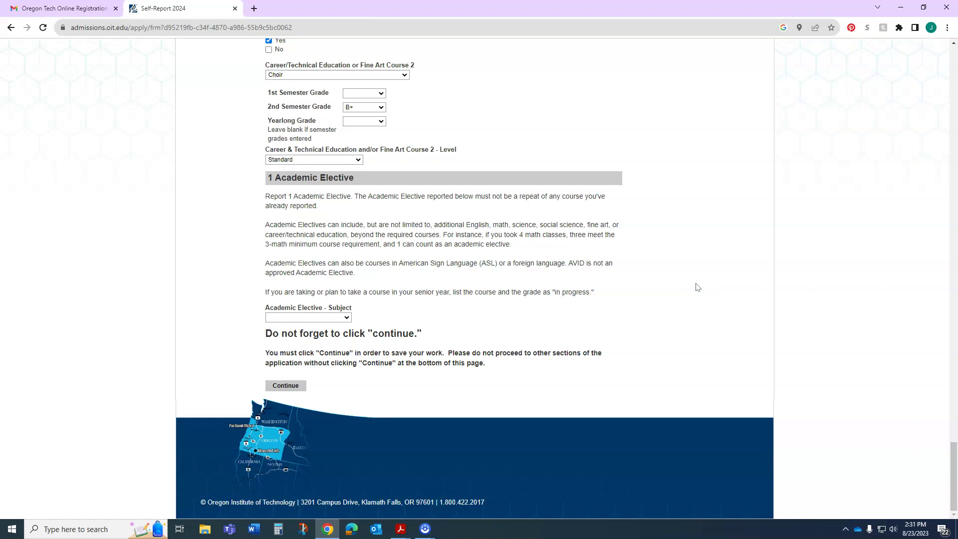
click(324, 316)
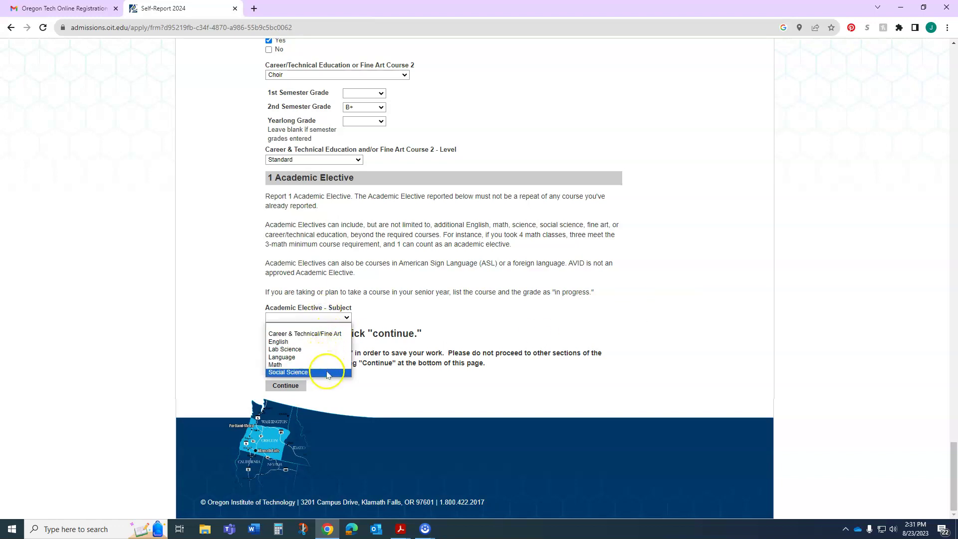
click(327, 347)
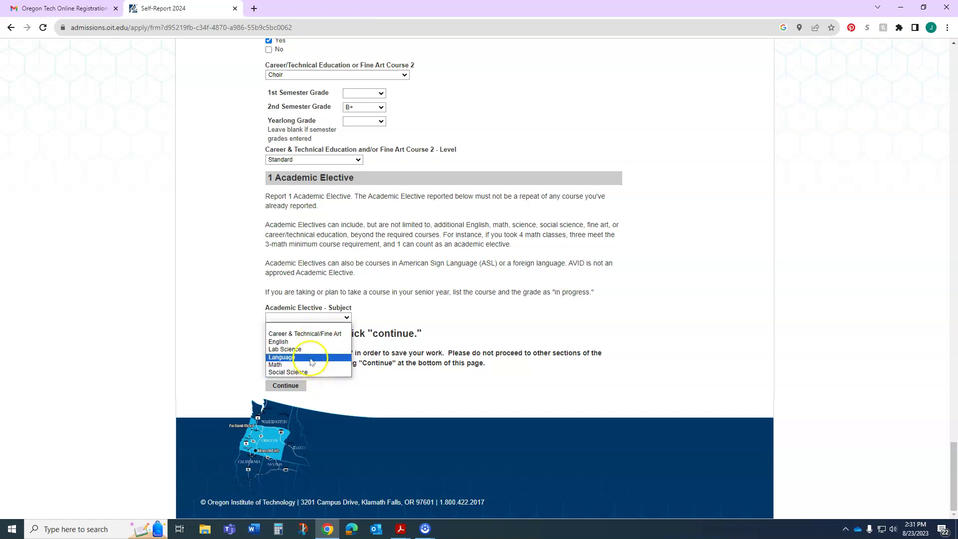
click(310, 357)
scroll(418, 328, down, 2)
click(329, 243)
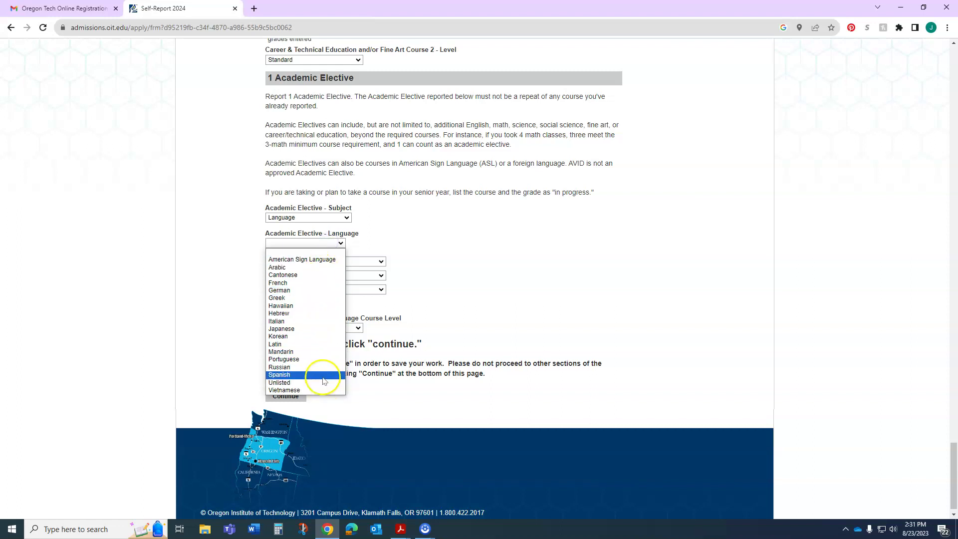
click(310, 305)
Step: Grade the Hawaiian elective A both semesters at Standard level and save the self-report
click(363, 263)
click(365, 287)
click(365, 275)
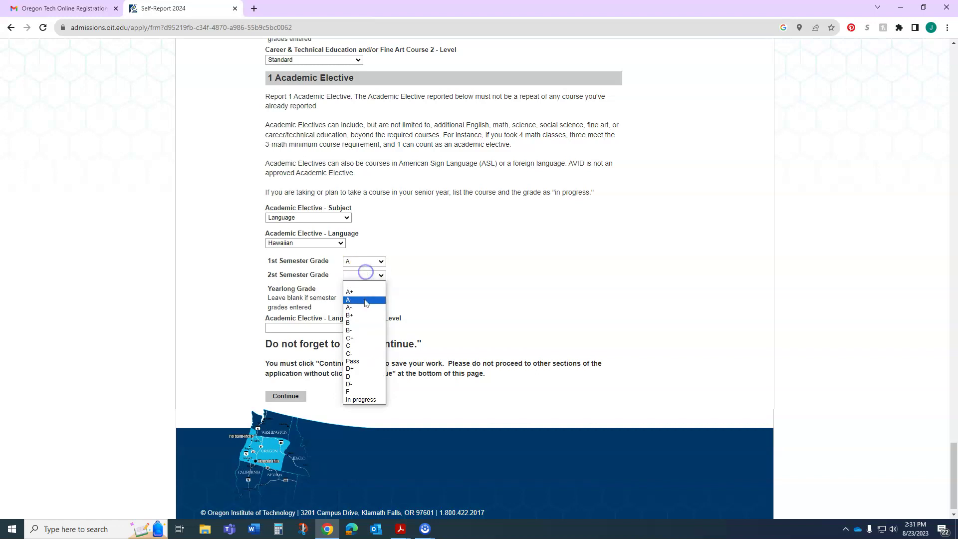
click(364, 301)
click(353, 327)
click(349, 341)
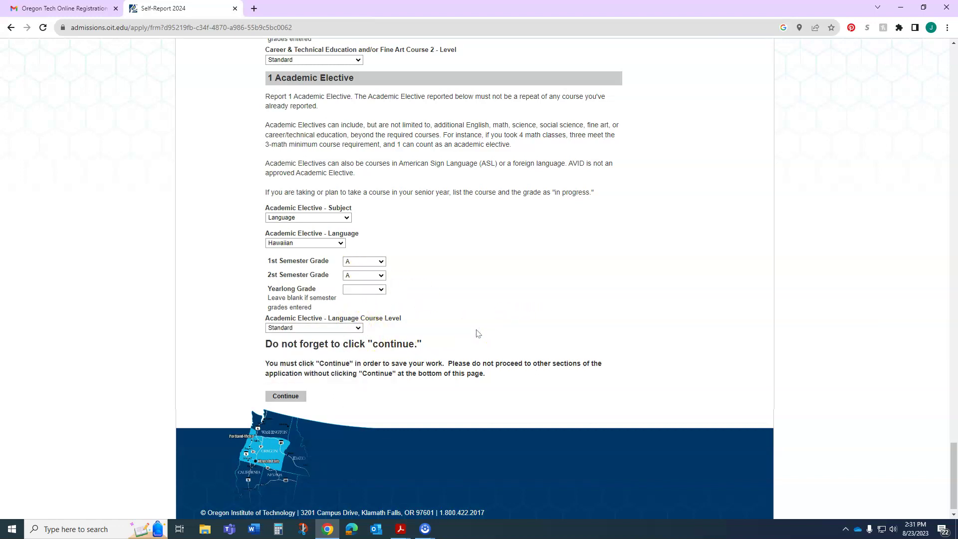
click(300, 397)
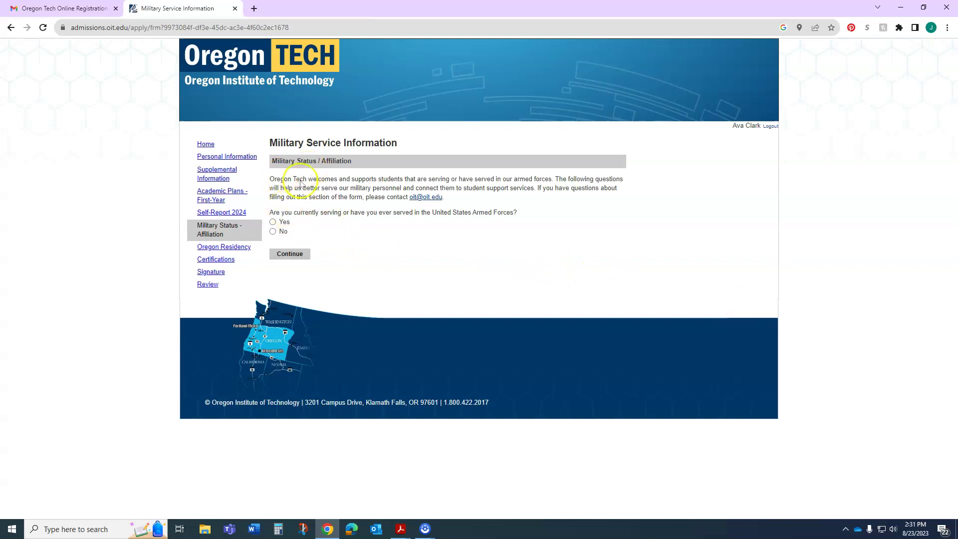
Step: Answer No to armed forces service and No to Oregon residency, then go to Certifications
click(273, 231)
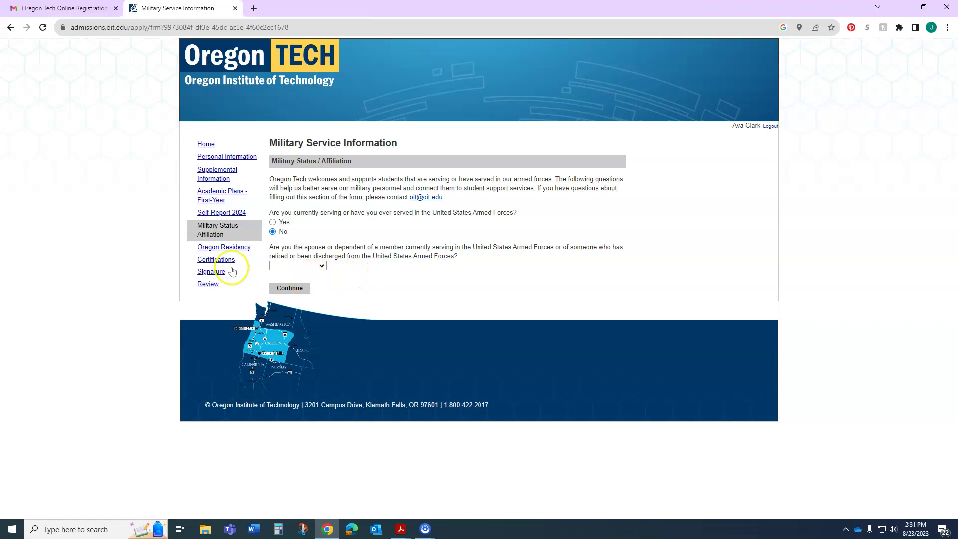
click(224, 246)
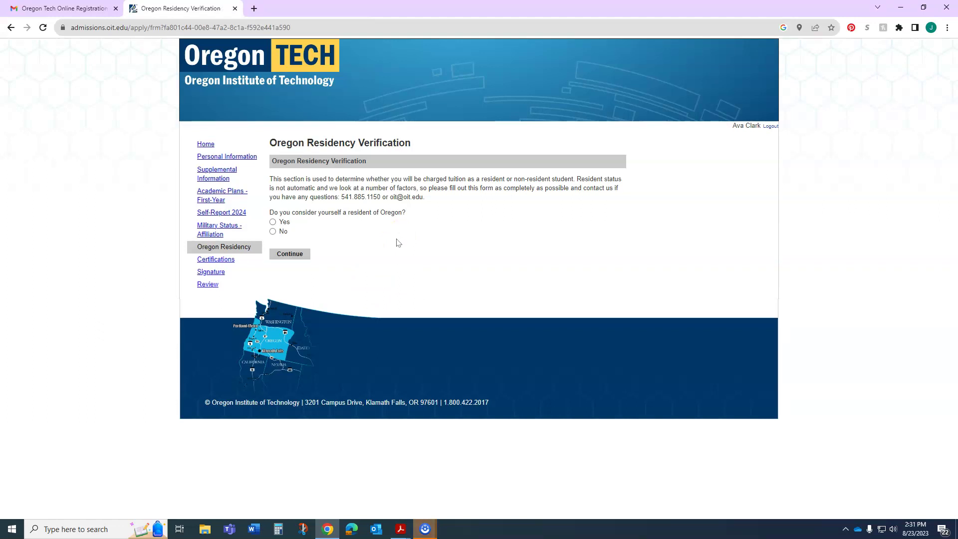
click(273, 231)
click(218, 260)
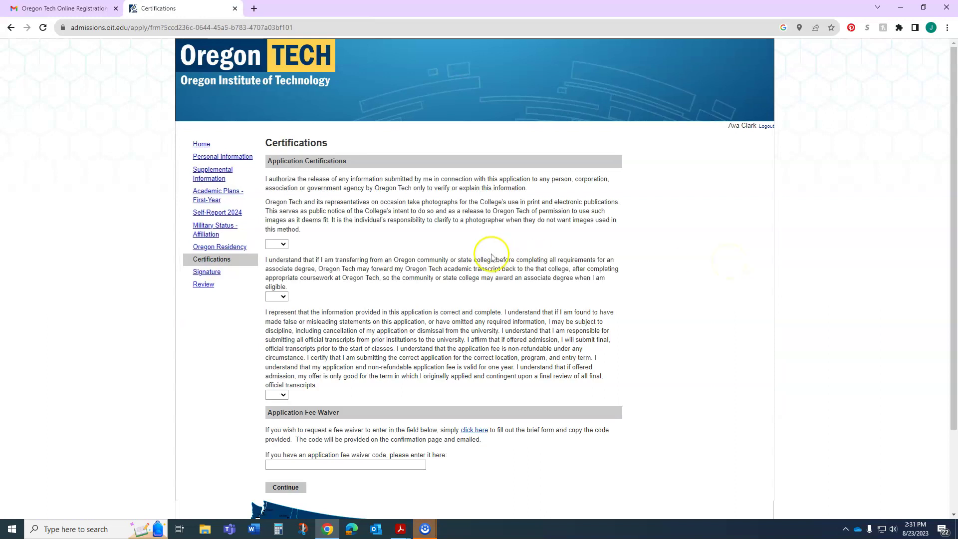
Step: Skip the fee waiver code and go to the Non-Discrimination and Equity Statement signature page
scroll(491, 257, down, 1)
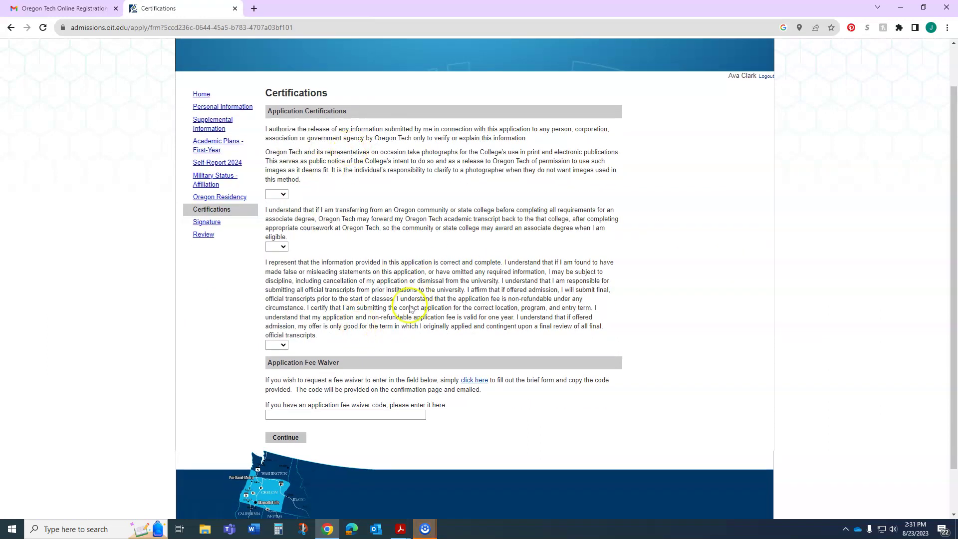
click(313, 412)
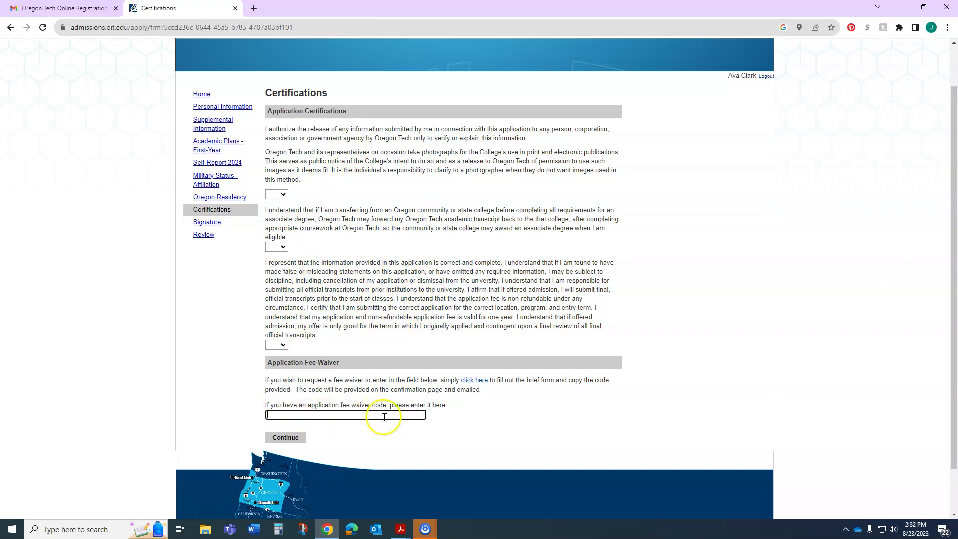
click(209, 221)
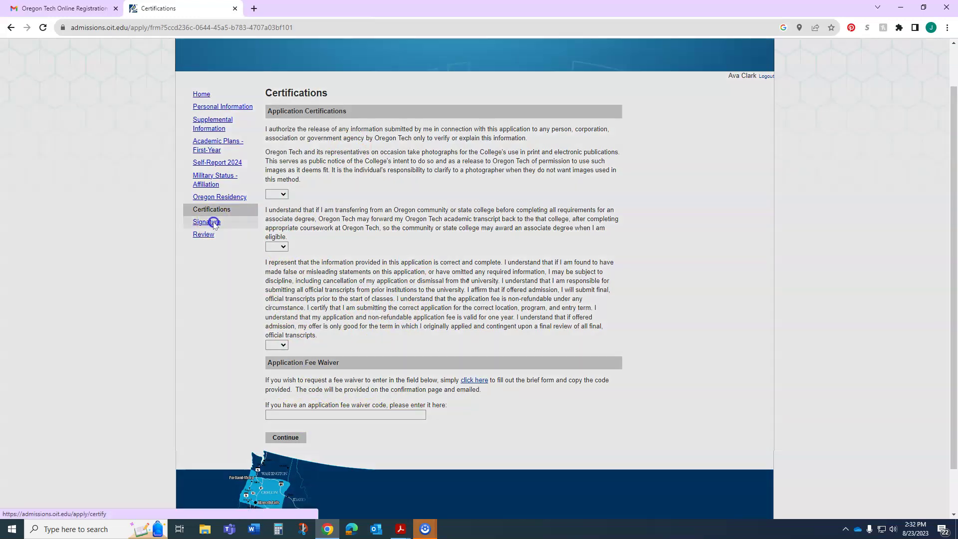
click(351, 240)
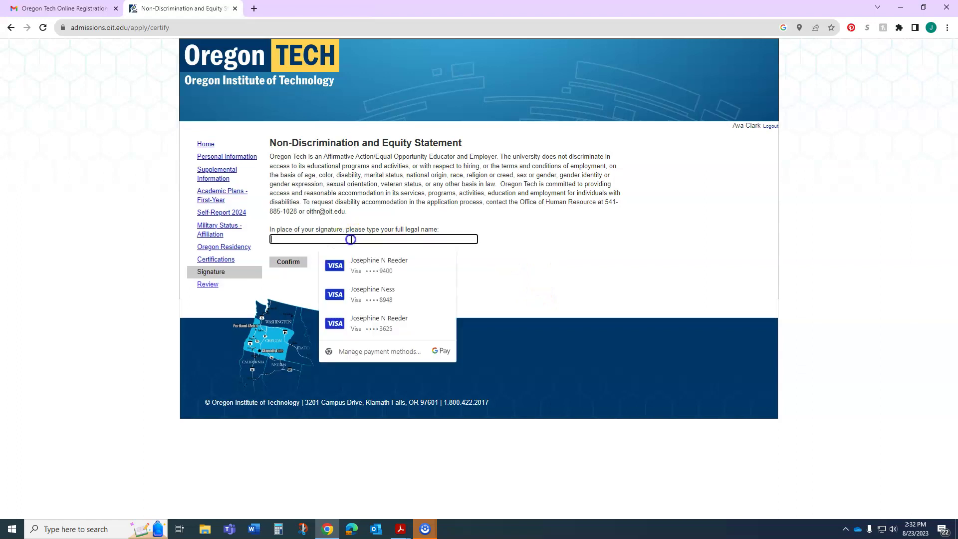
click(518, 239)
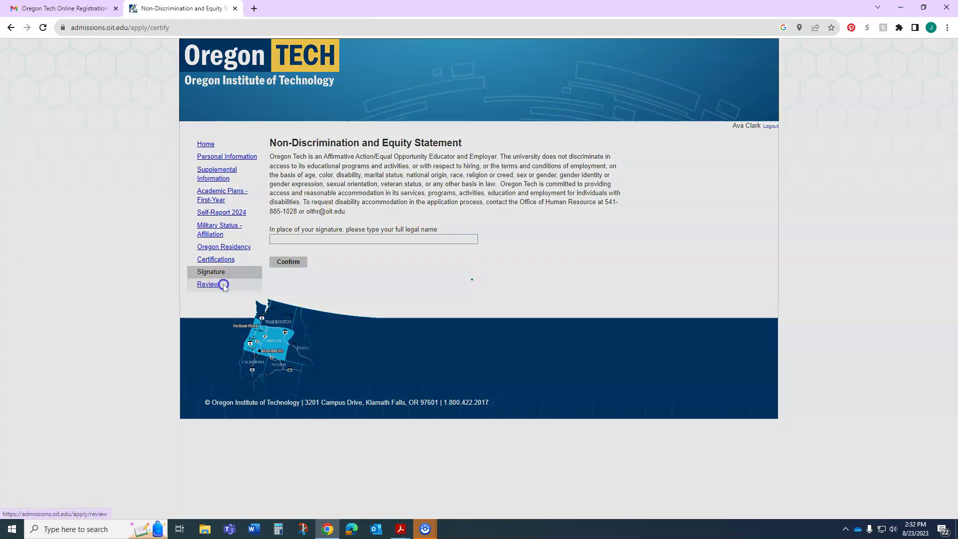
Step: Open the Review page and scroll through its submission errors and warnings tables
click(208, 284)
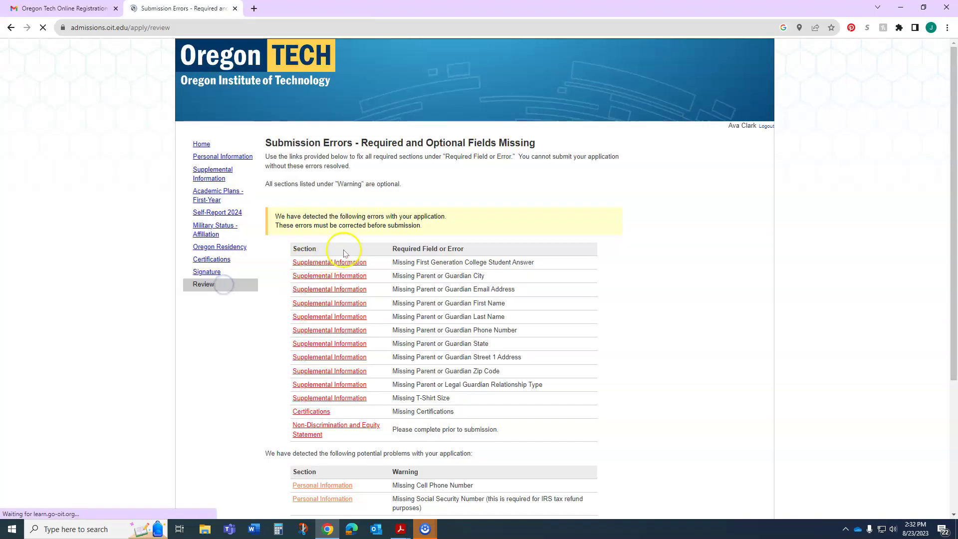
scroll(593, 274, down, 4)
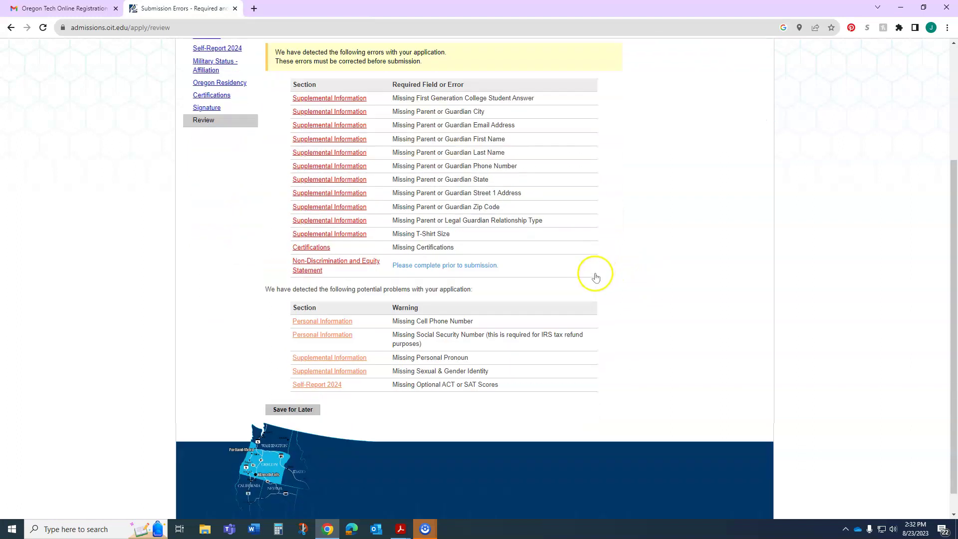